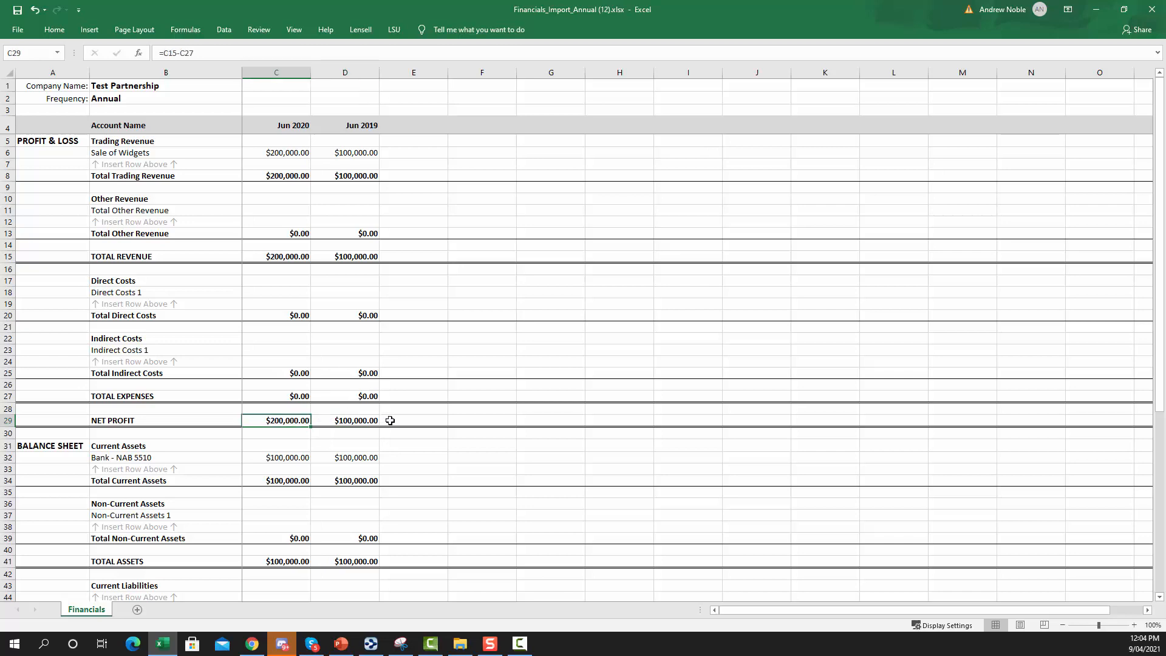
# Step: Examine the partner's equity account and its Jun 2019 and Jun 2020 balances in the Financials sheet
pyautogui.scroll(-3, 389, 420)
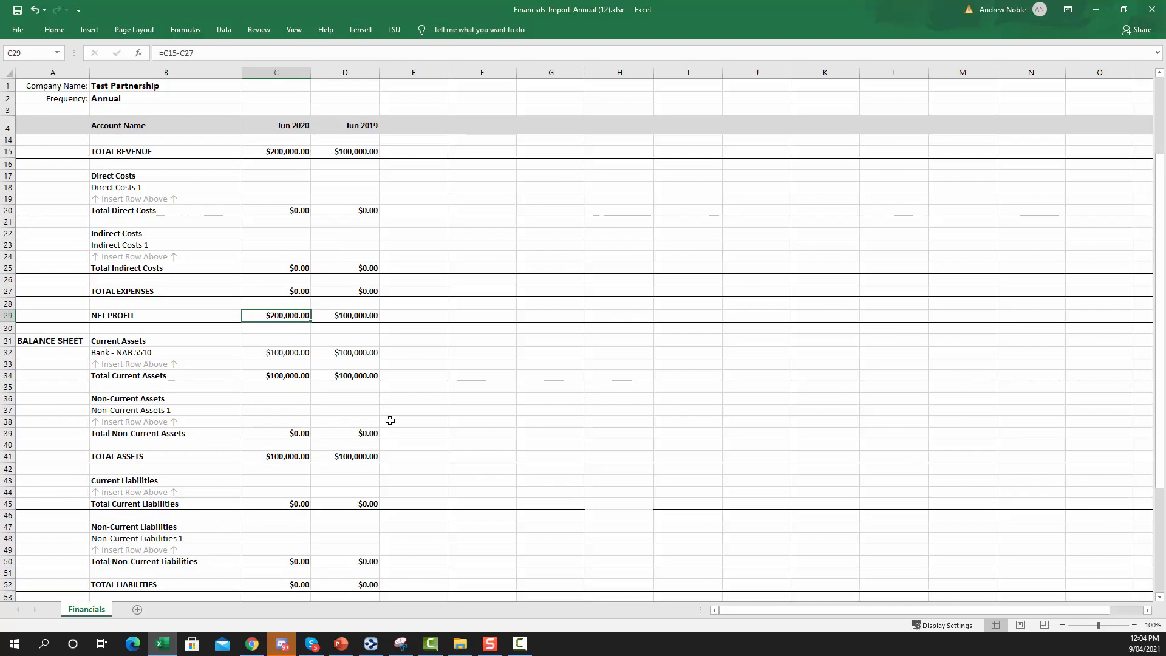
pyautogui.scroll(-3, 389, 420)
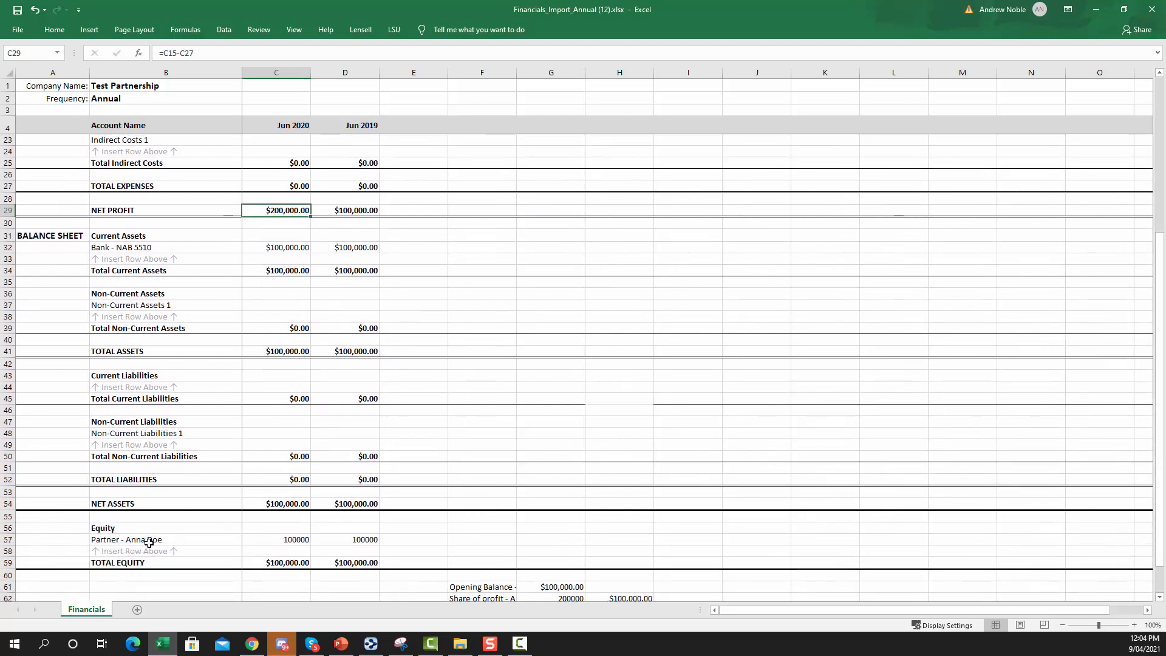
pyautogui.click(116, 543)
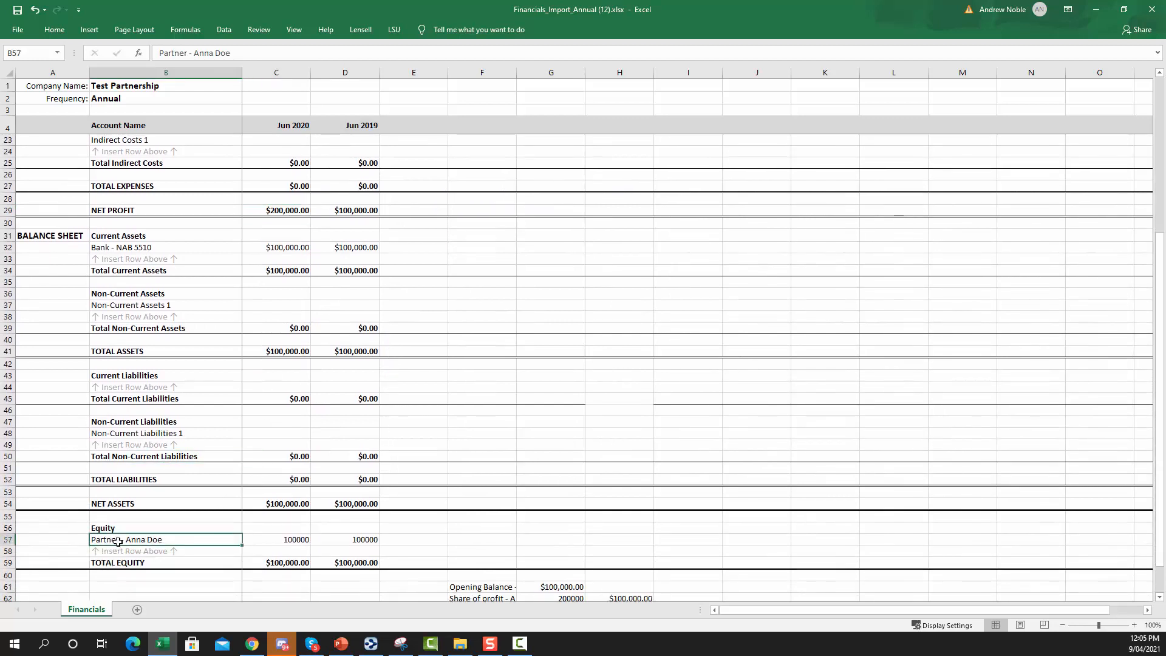
pyautogui.click(358, 541)
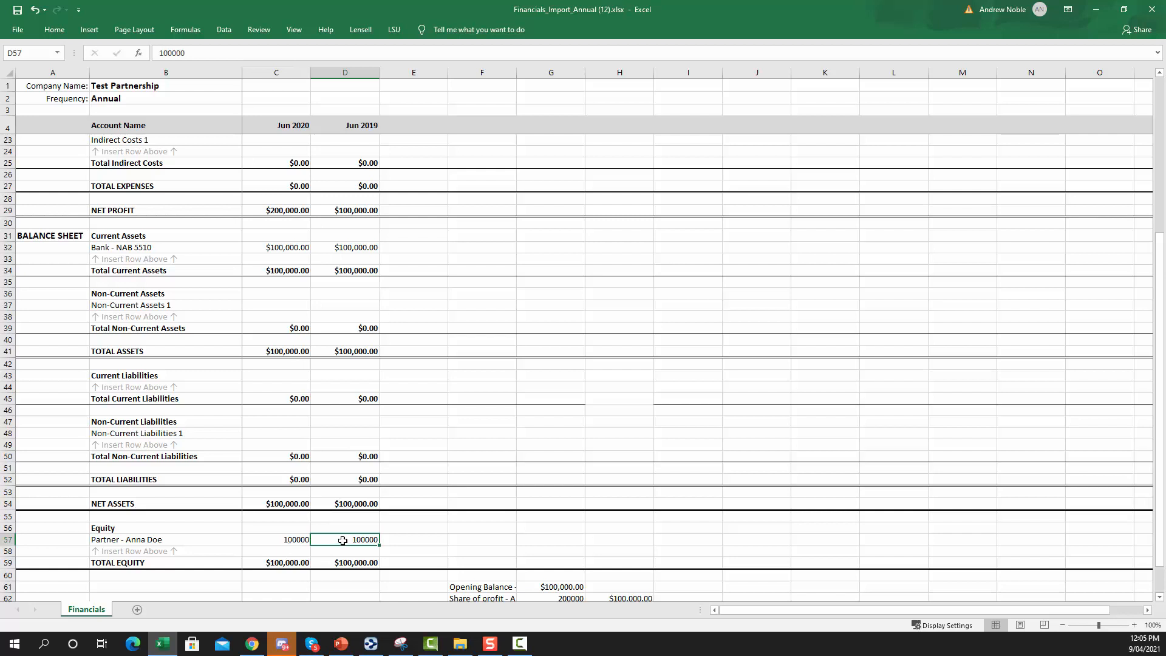
pyautogui.click(286, 541)
pyautogui.scroll(-2, 309, 468)
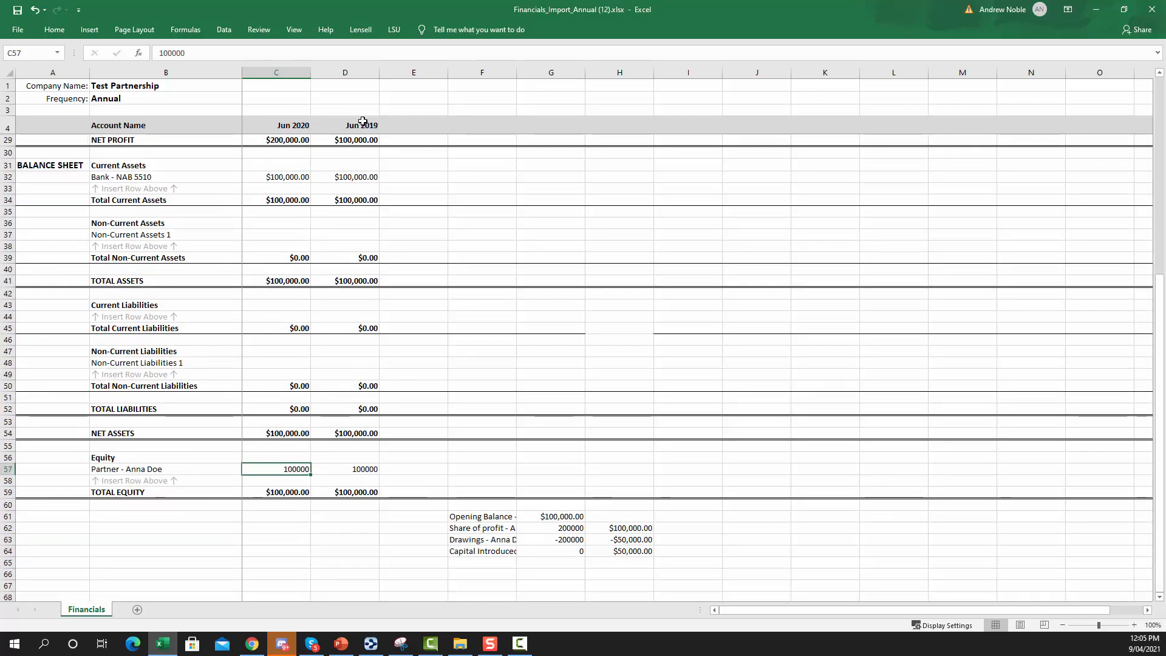
pyautogui.click(363, 122)
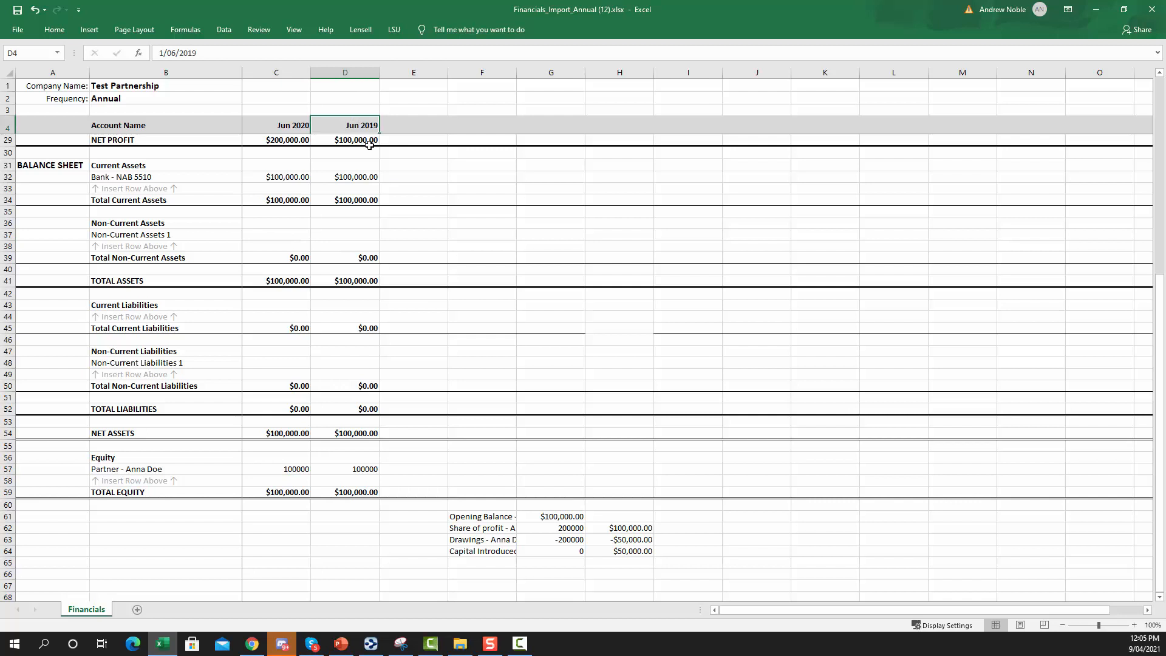
pyautogui.click(292, 128)
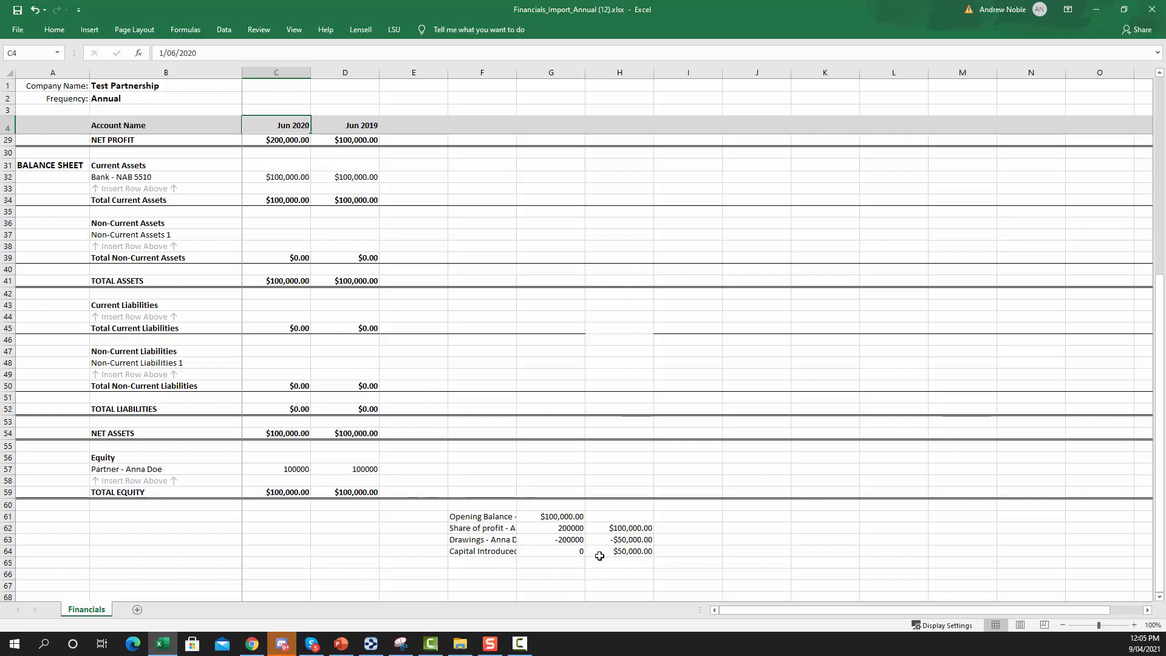
# Step: Check the 2019 share of profit, capital introduced and drawings against the partner's Jun 2019 equity balance
pyautogui.click(628, 528)
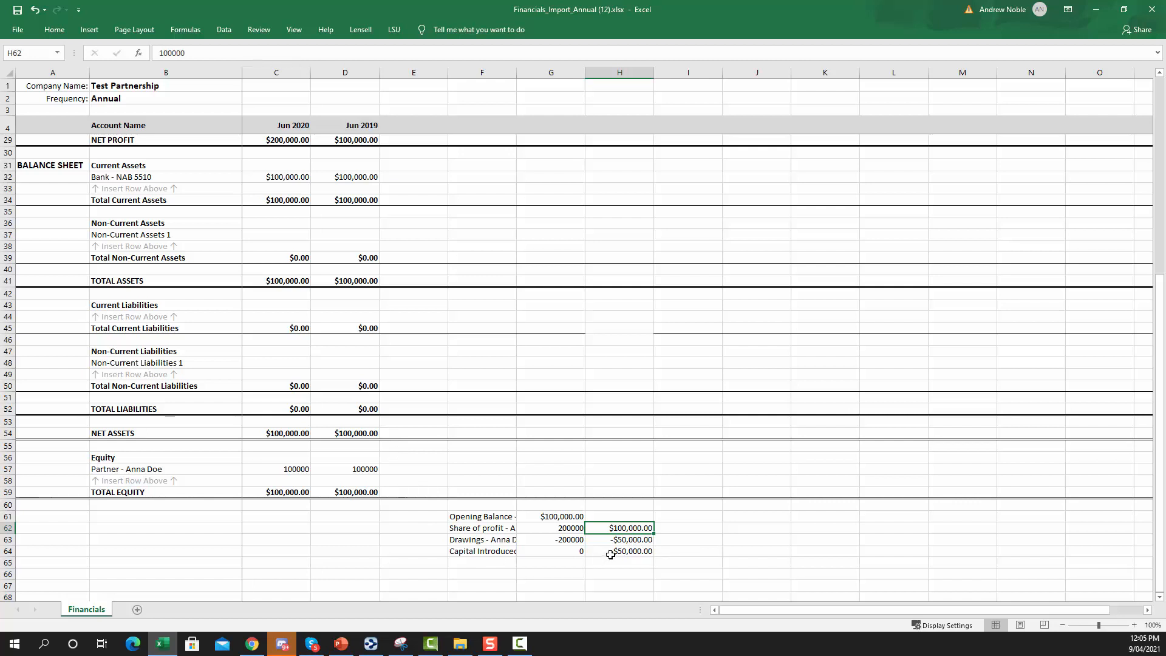
pyautogui.click(611, 554)
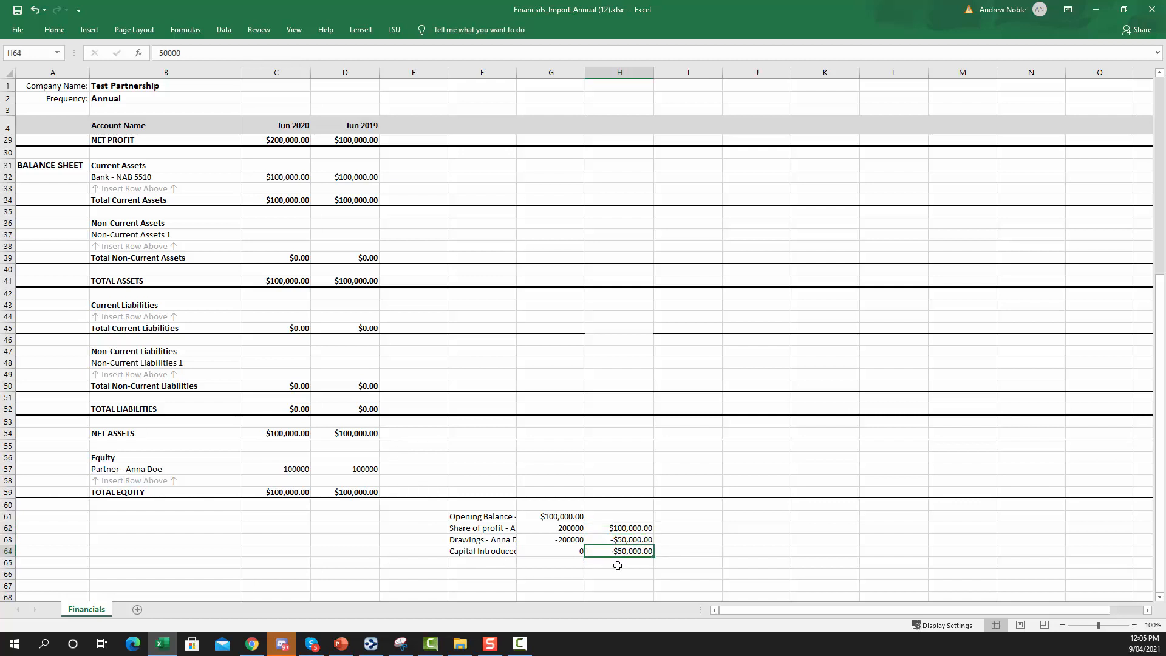
pyautogui.click(625, 540)
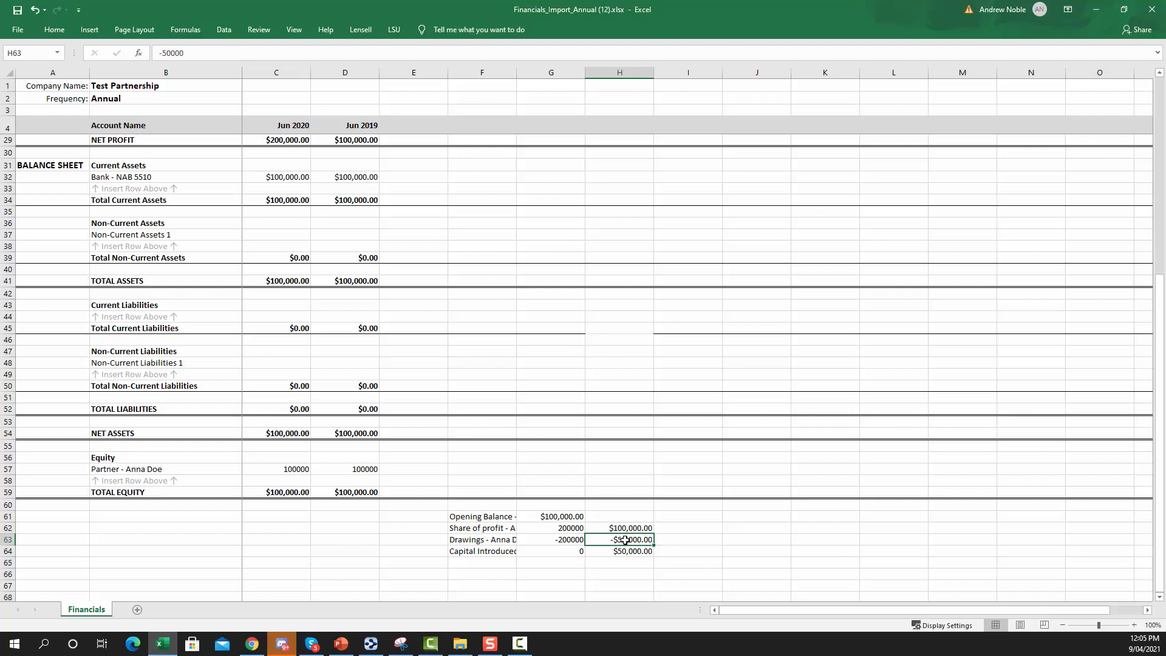
pyautogui.click(353, 467)
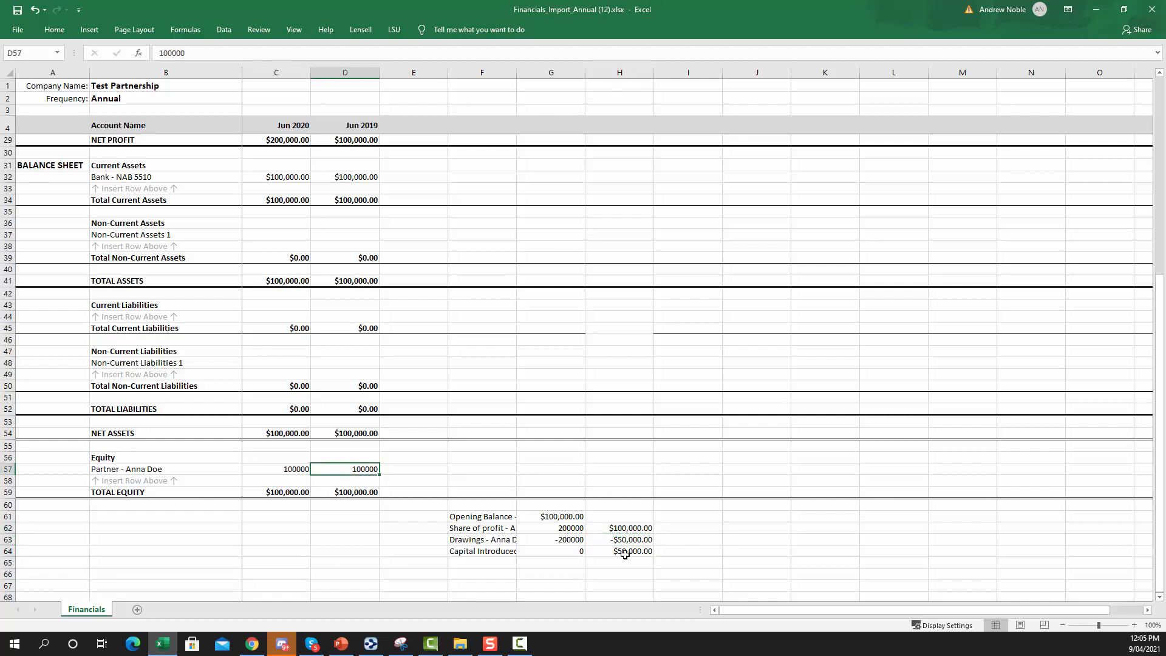
# Step: Review the 2020 opening balance, net profit, profit share and drawings alongside the partner's equity row
pyautogui.click(560, 516)
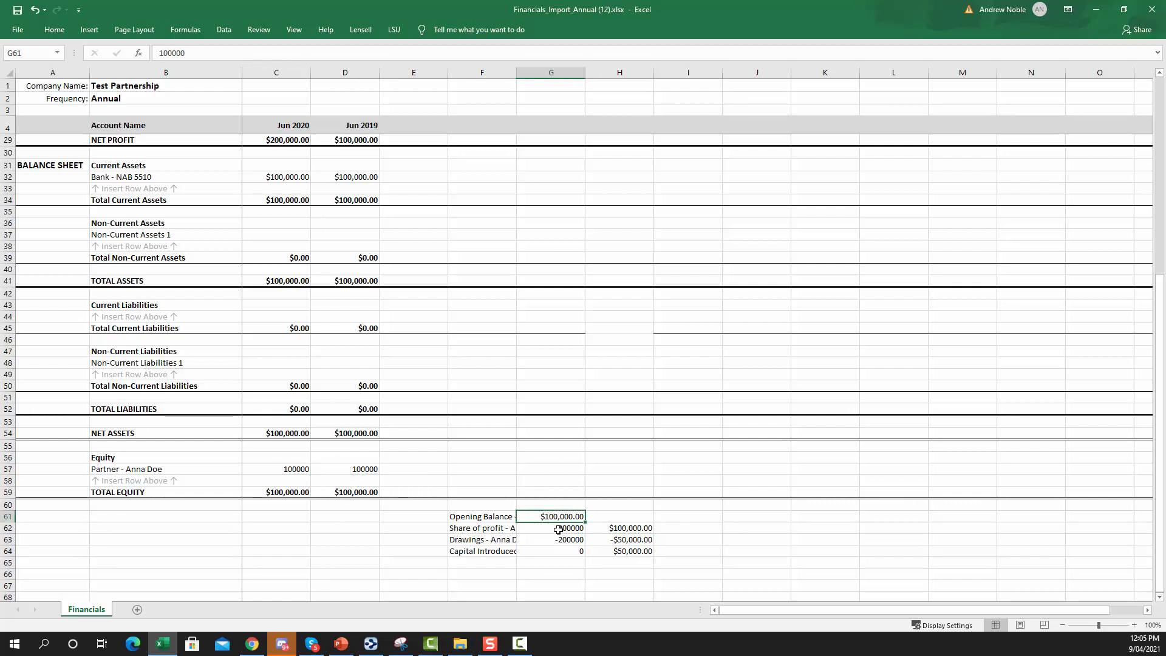
pyautogui.scroll(2, 282, 211)
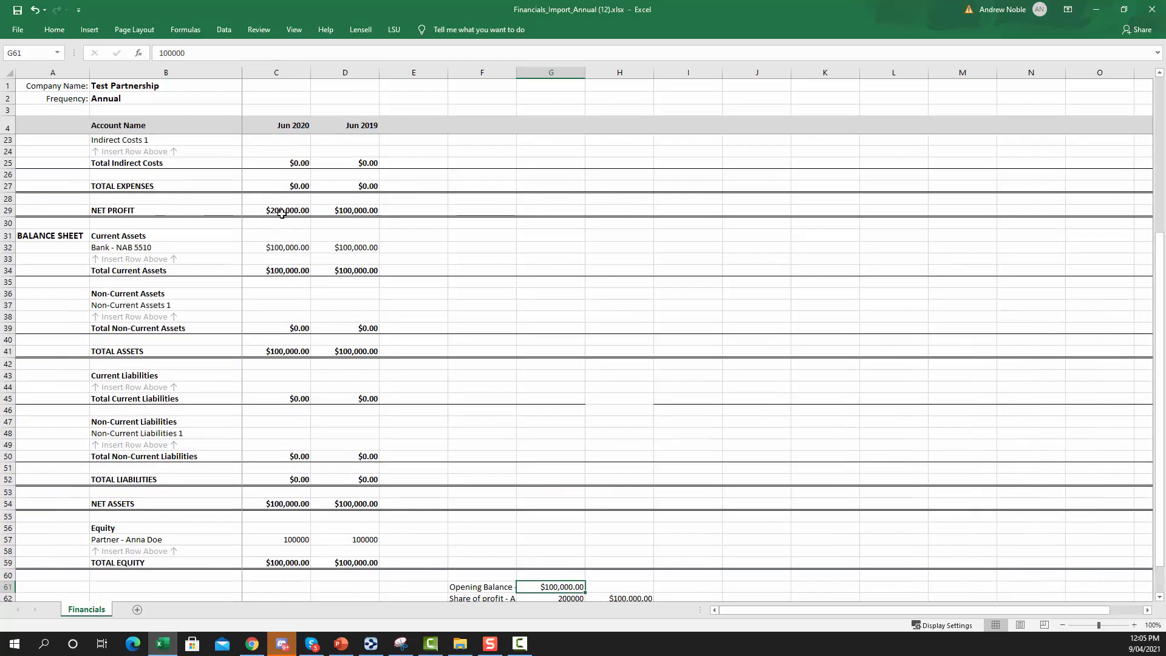
pyautogui.click(281, 212)
pyautogui.scroll(-3, 525, 530)
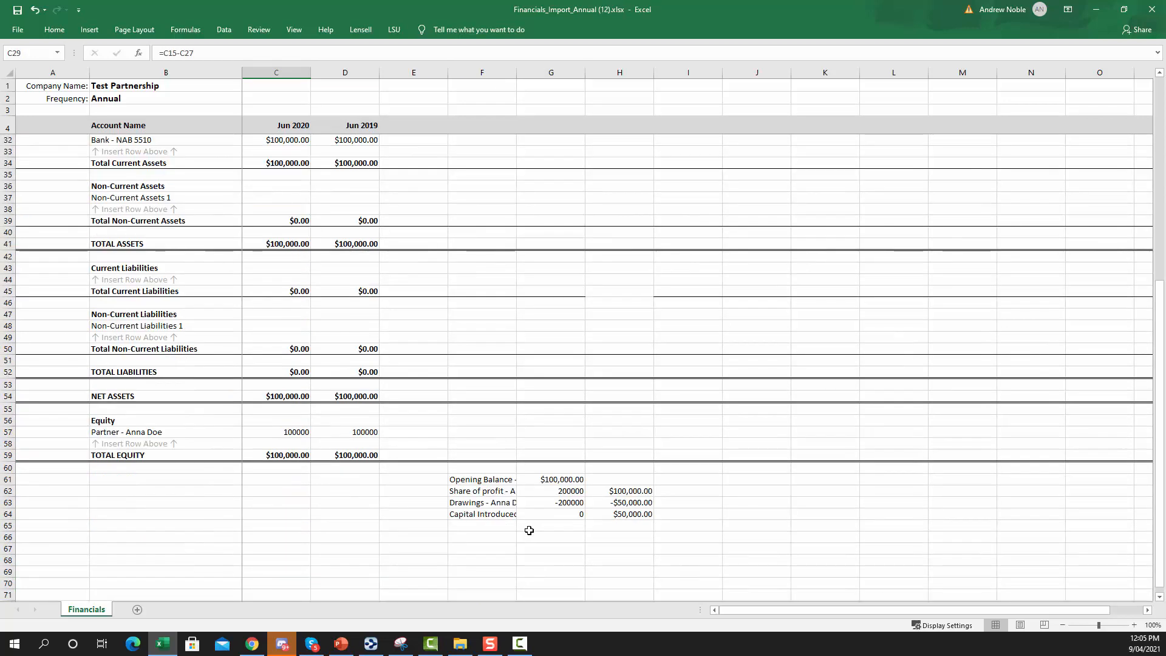
pyautogui.click(569, 491)
pyautogui.click(569, 502)
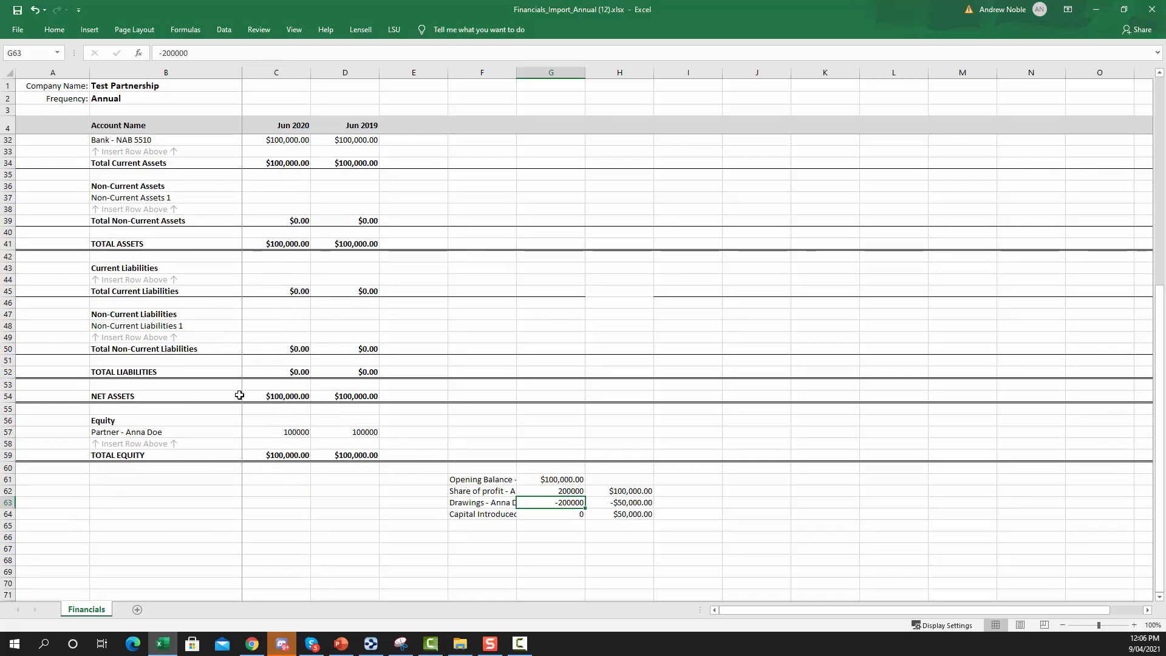
pyautogui.moveTo(354, 434); pyautogui.dragTo(145, 435)
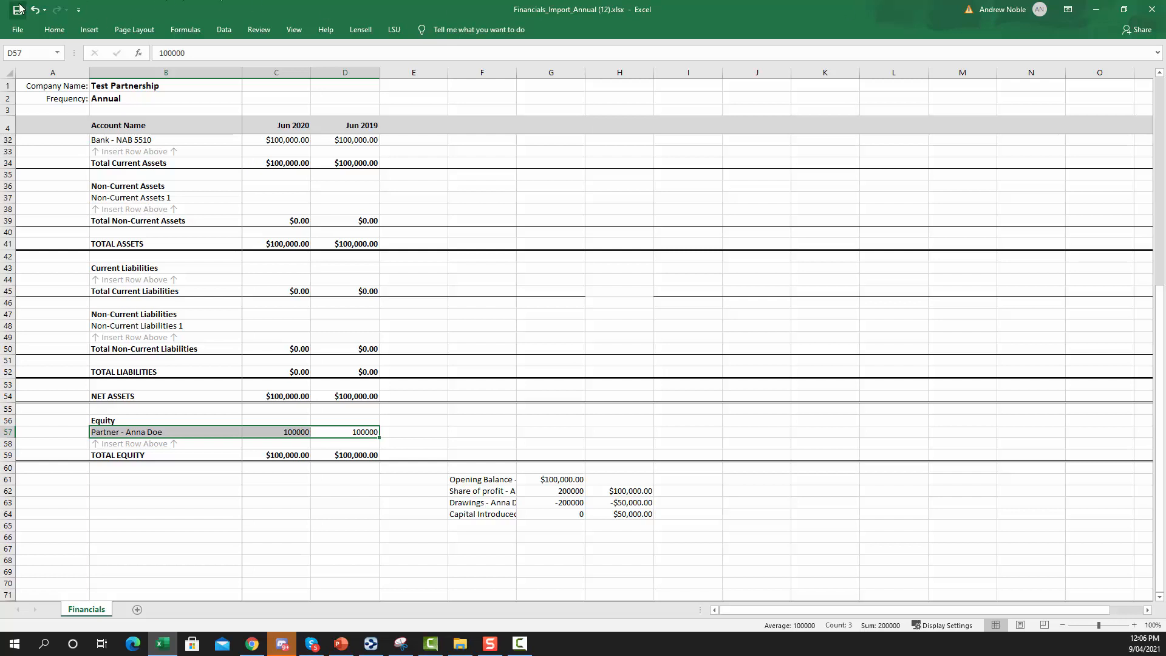
# Step: Switch to LodgeiT and import the Excel financials file Financials_Import_Annual (12).xlsx from Downloads
pyautogui.hotkey('alt', 'Tab')
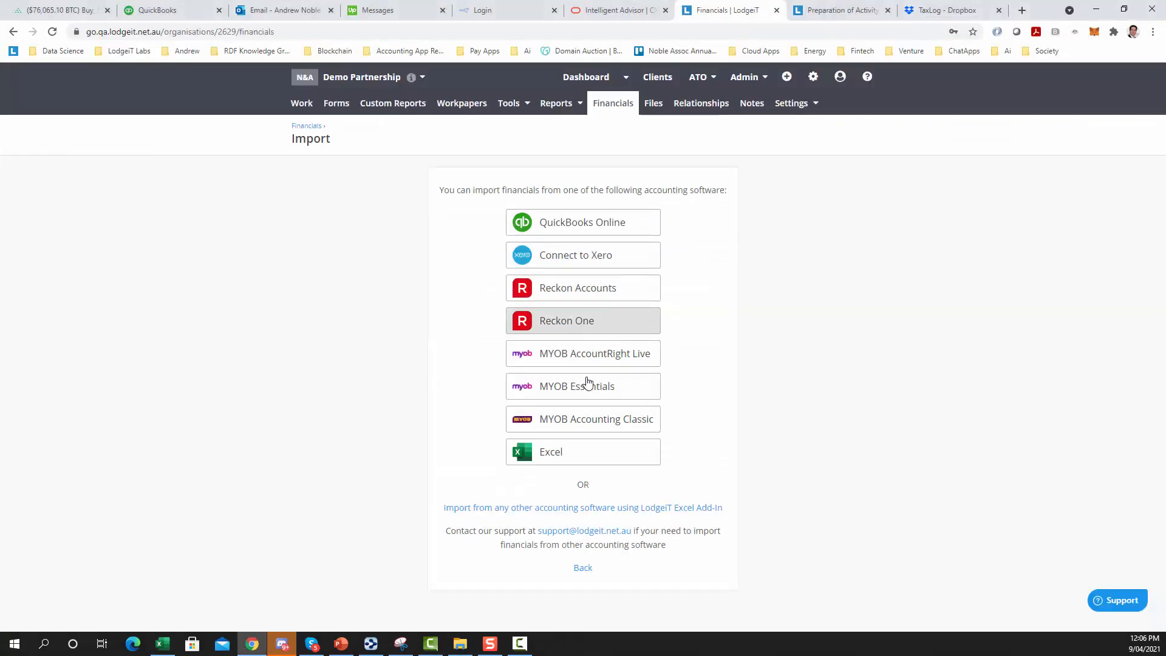
pyautogui.click(582, 456)
pyautogui.click(539, 361)
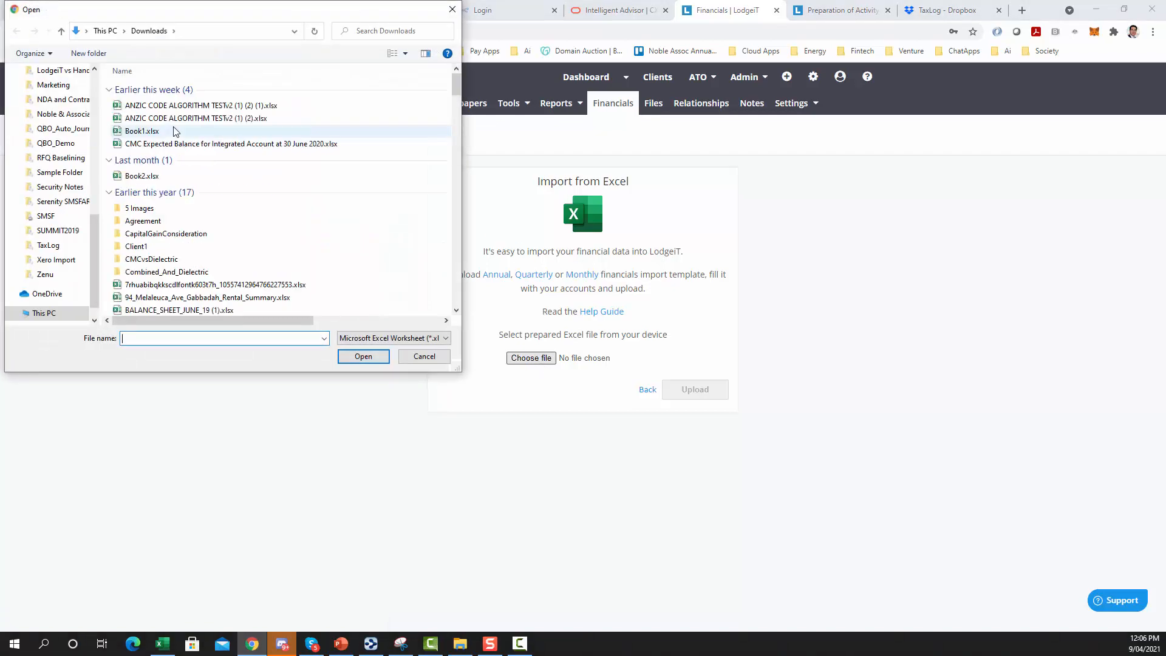
pyautogui.click(180, 105)
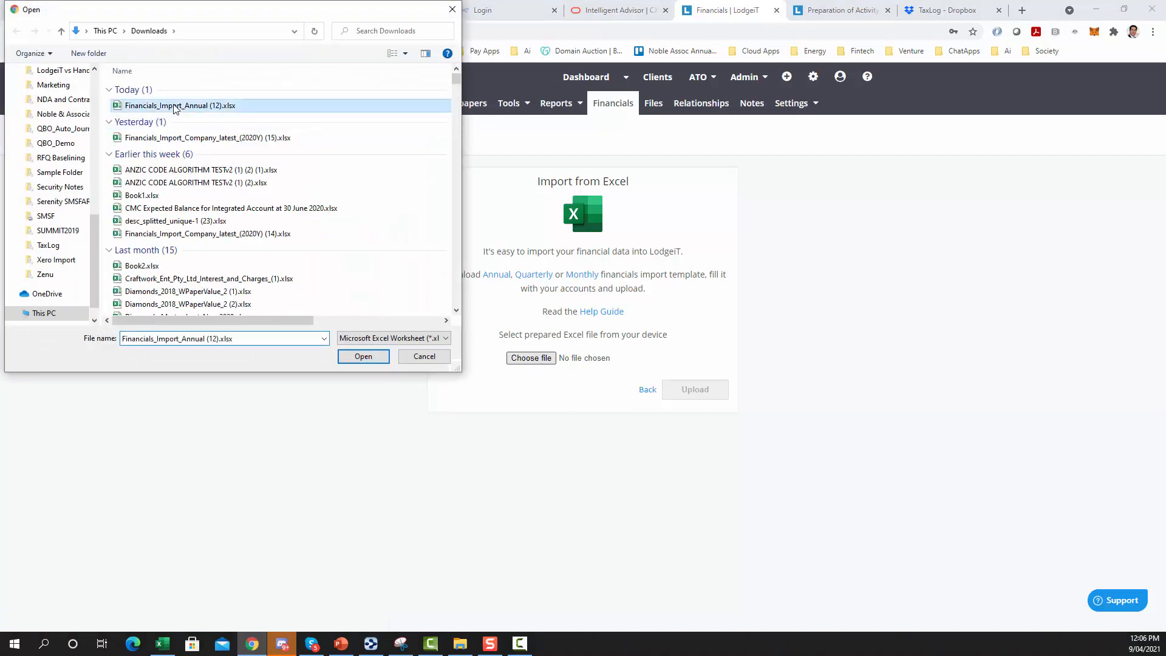
pyautogui.click(364, 357)
pyautogui.click(695, 392)
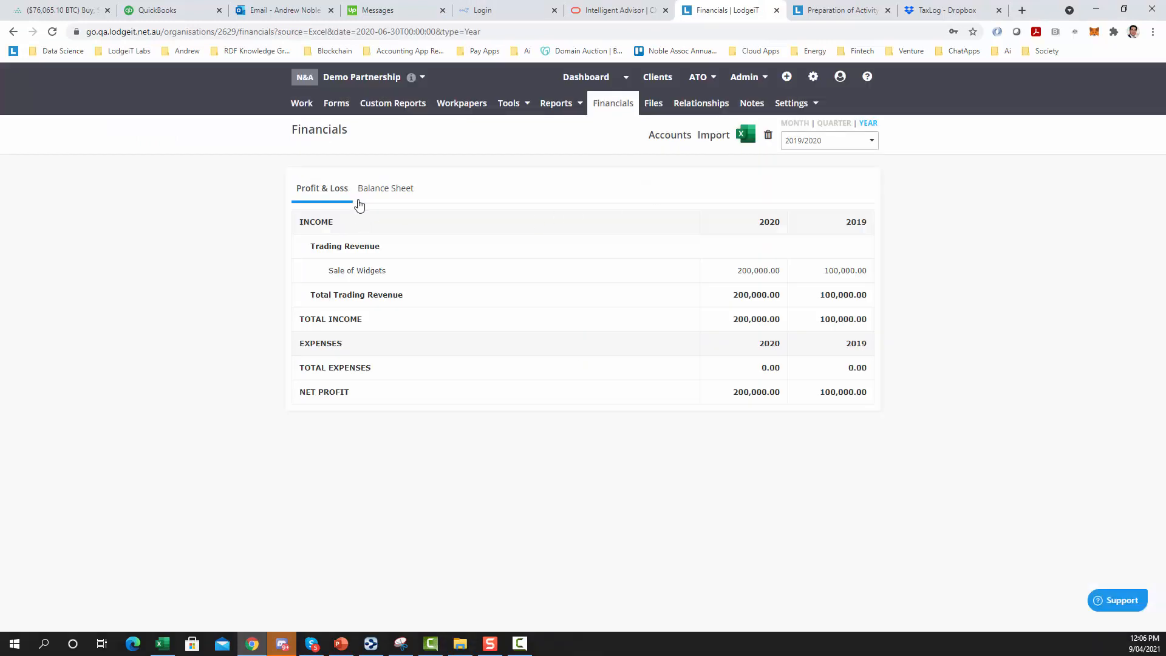
# Step: Review the imported balance sheet and the classifications assigned to the partner's equity account and the bank asset account
pyautogui.click(378, 193)
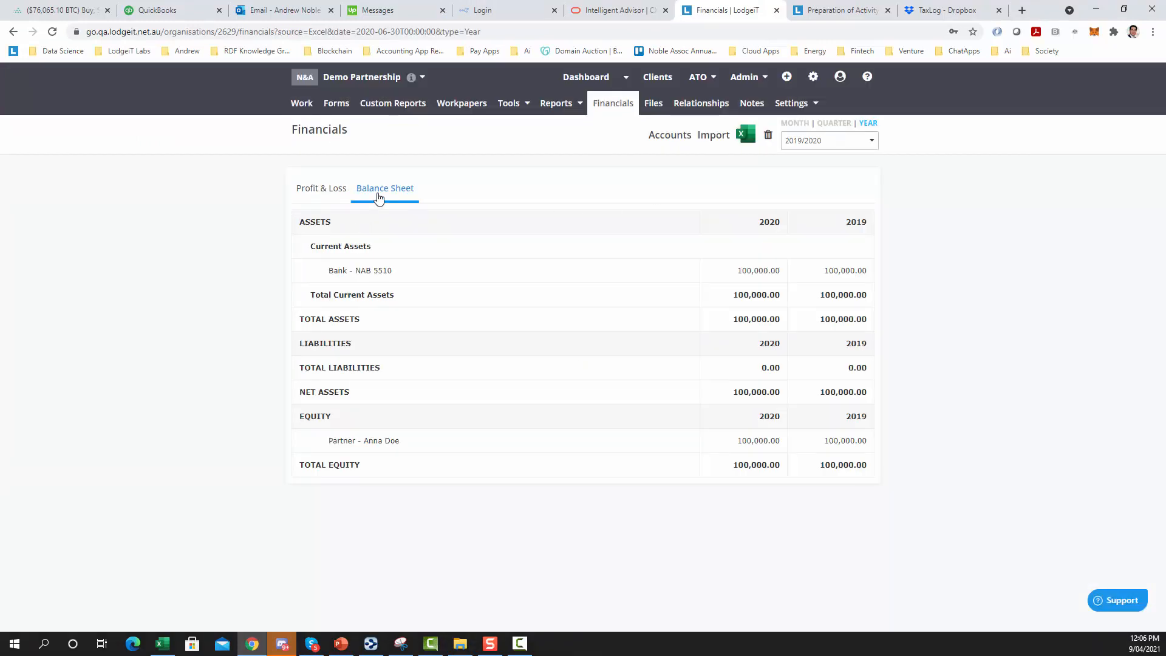
pyautogui.click(675, 136)
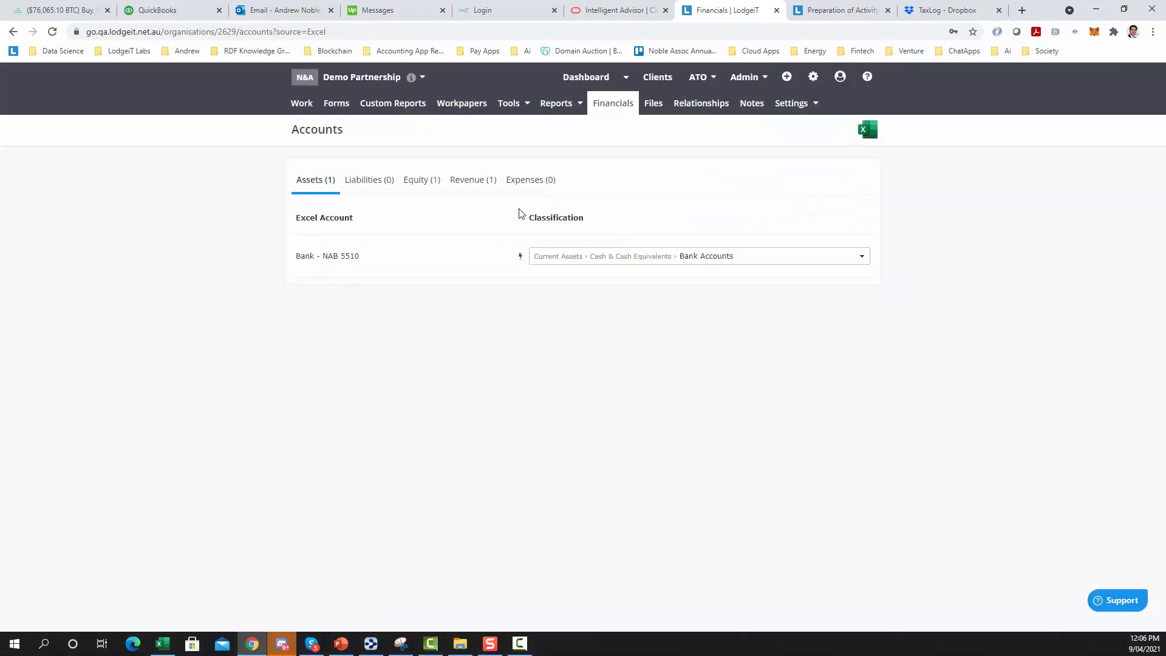
pyautogui.click(465, 189)
pyautogui.click(425, 182)
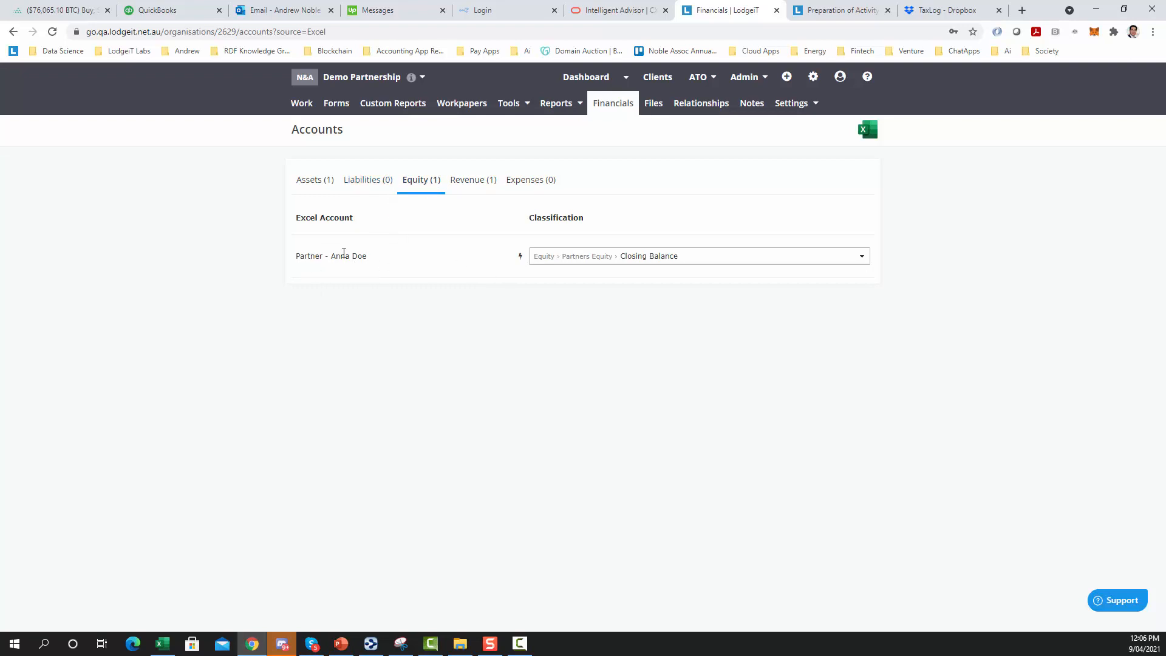
pyautogui.moveTo(311, 254); pyautogui.dragTo(367, 258)
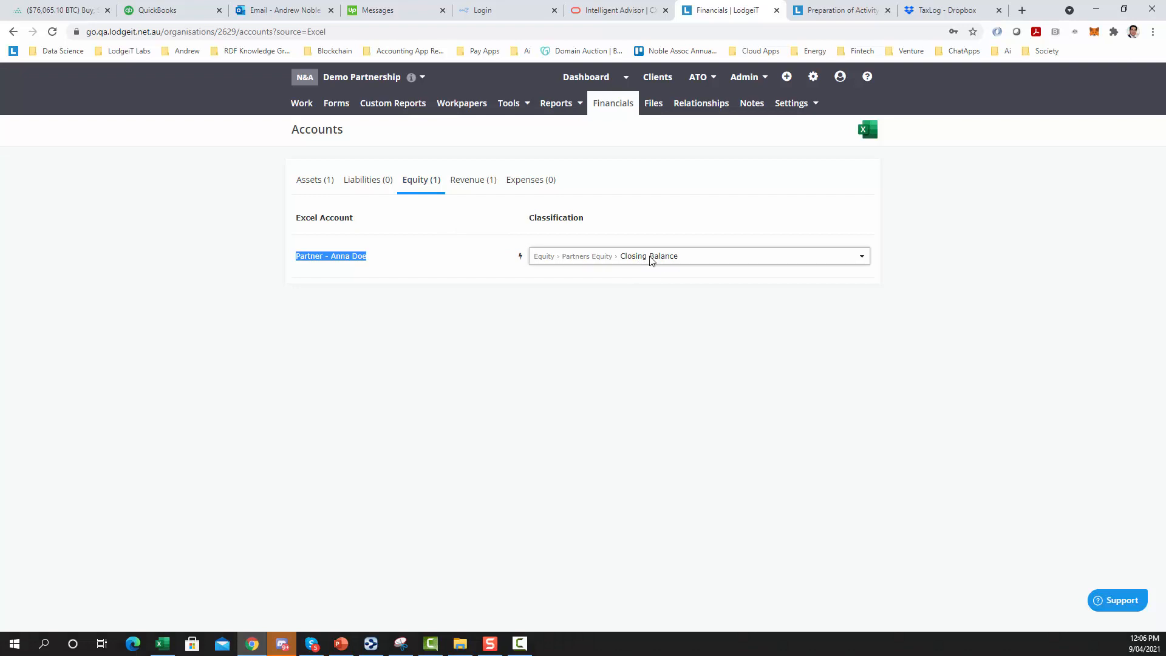
pyautogui.click(355, 191)
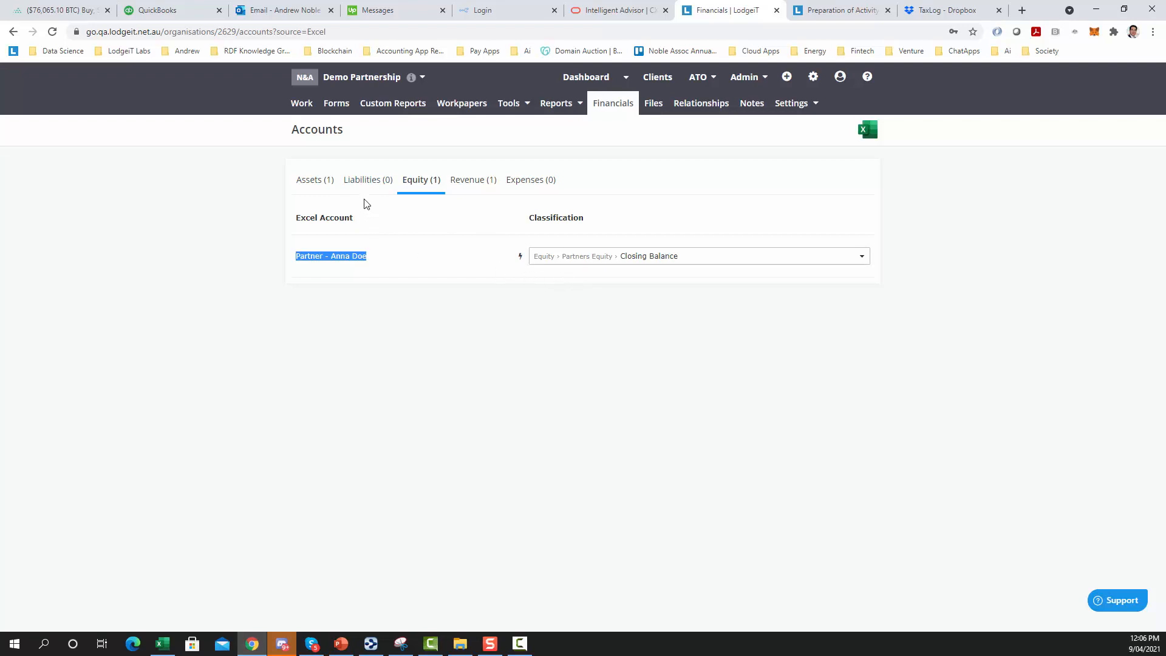
pyautogui.click(316, 180)
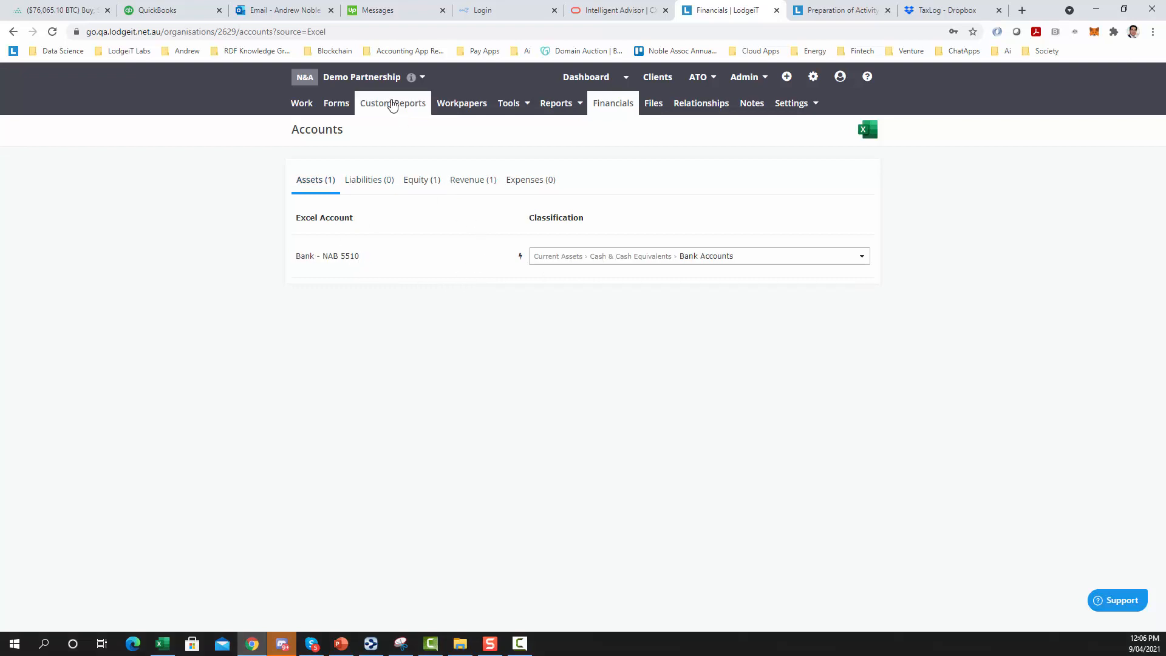
# Step: Delete the draft custom report Partnership - SPFR (trading) for Demo Partnership
pyautogui.click(392, 105)
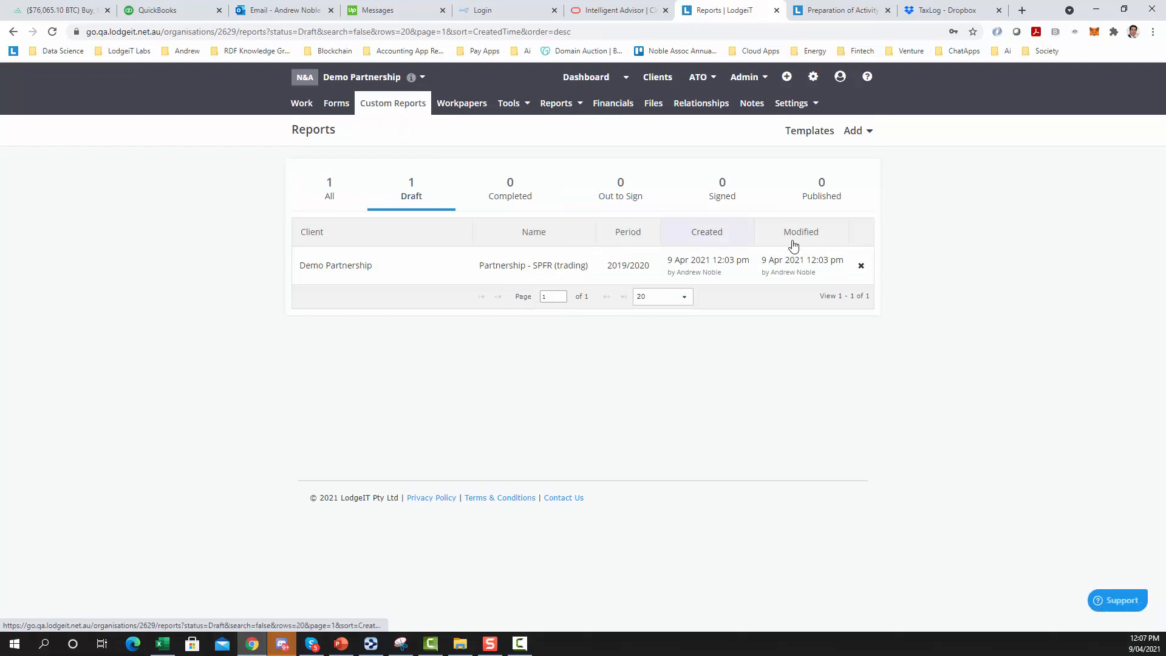
pyautogui.click(861, 266)
pyautogui.click(648, 381)
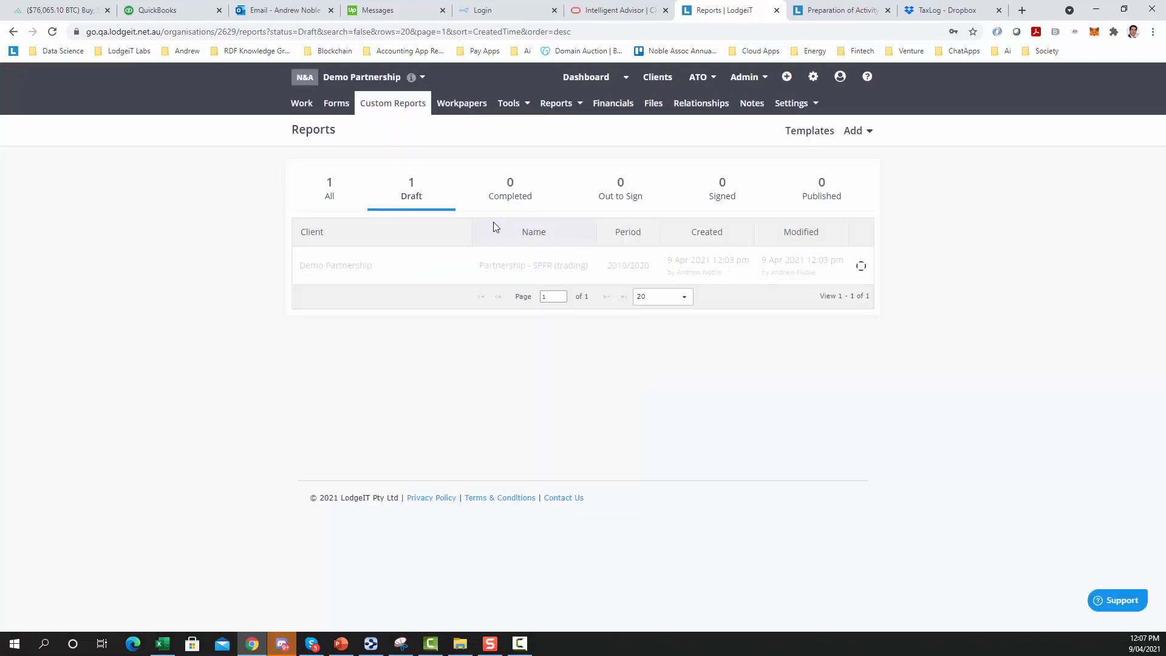
# Step: Add a client relationship for Demo Partnership by choosing the partner's contact, setting the type to Partner and saving it
pyautogui.click(703, 108)
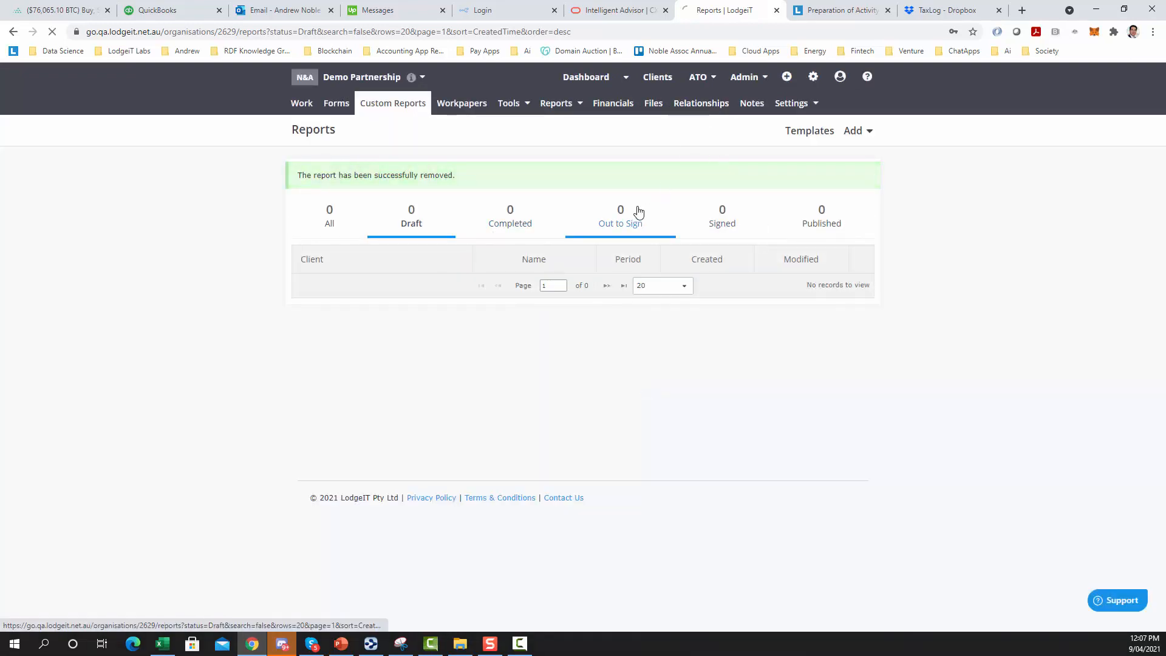
pyautogui.click(648, 243)
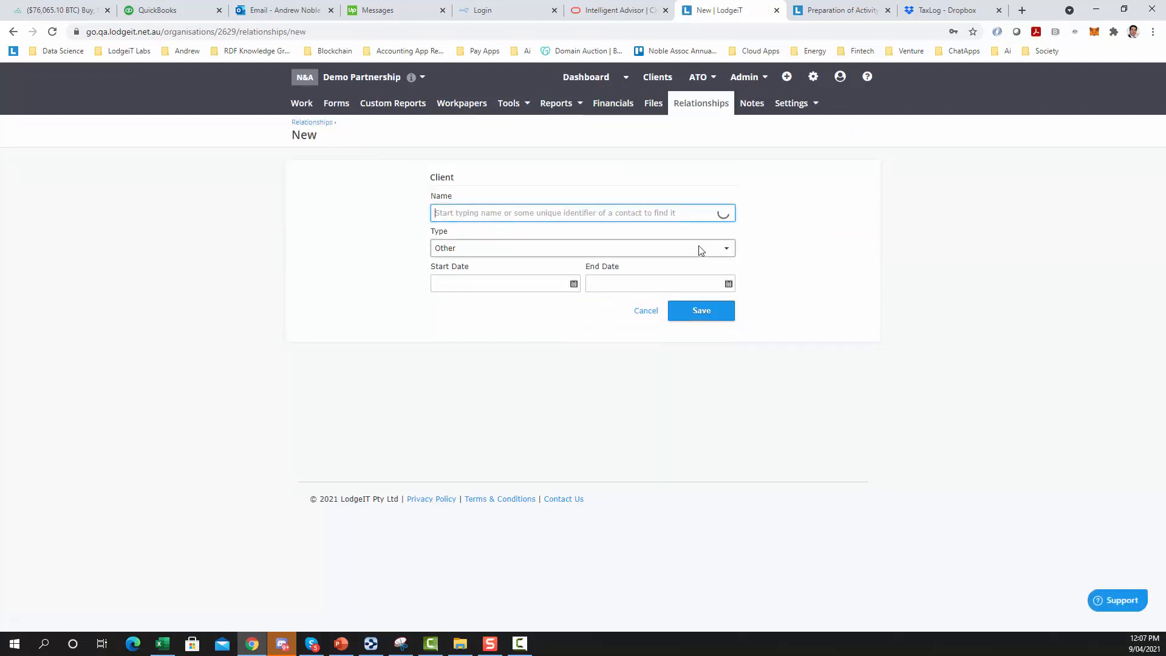
pyautogui.write('Anna doe')
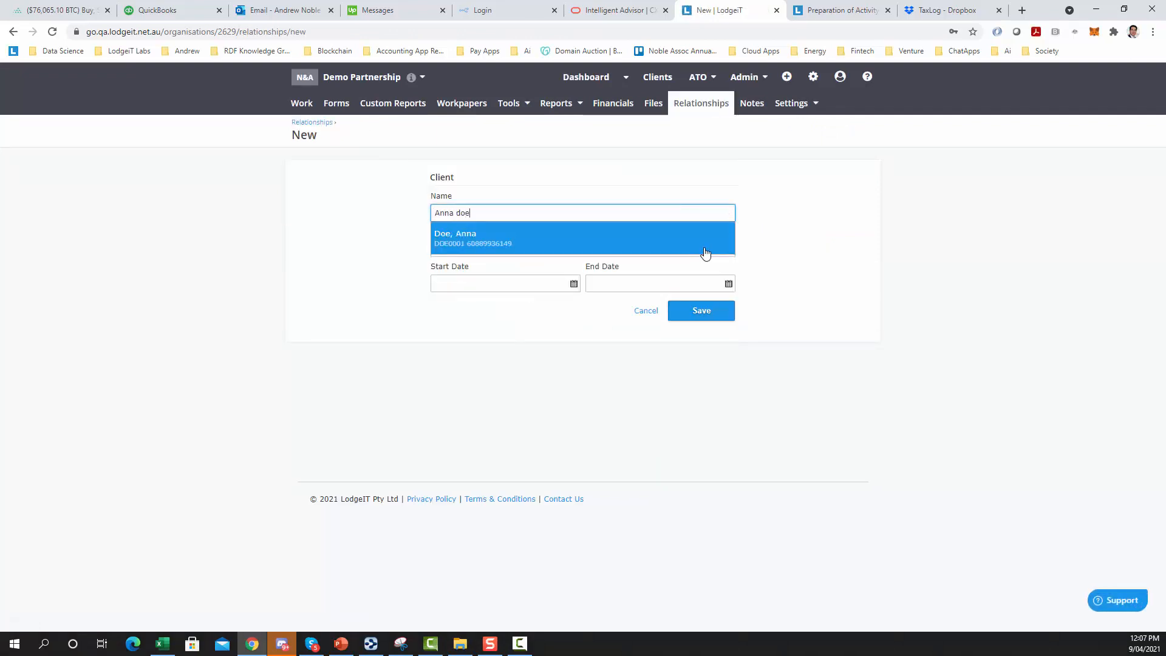
pyautogui.click(529, 239)
pyautogui.click(486, 251)
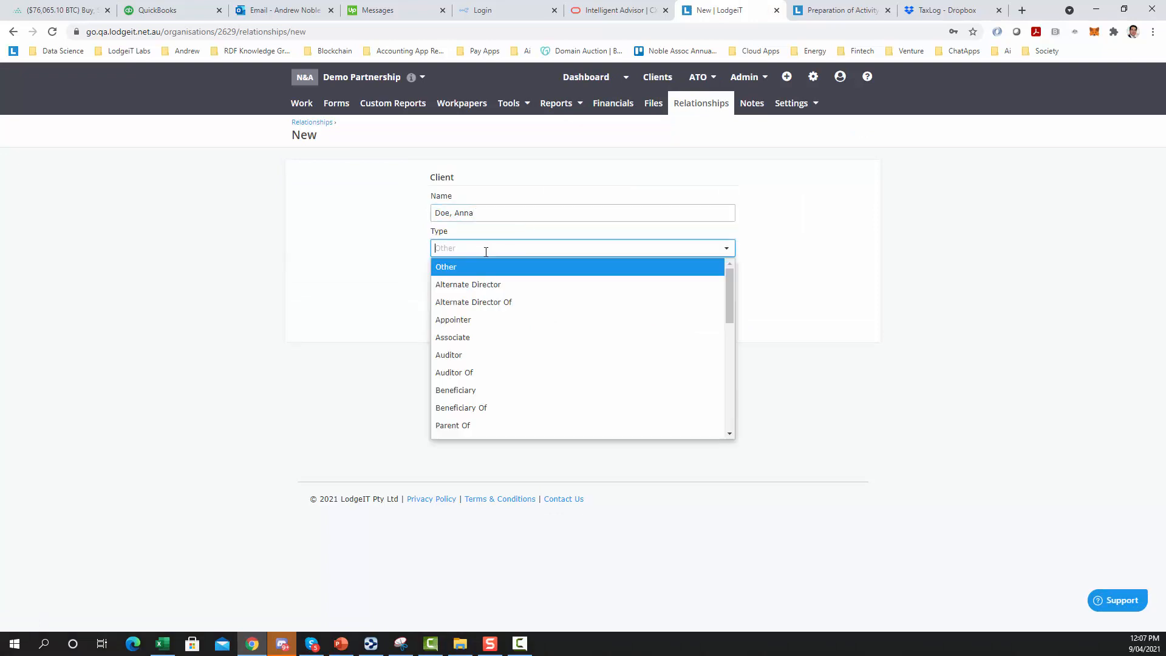
pyautogui.write('partn')
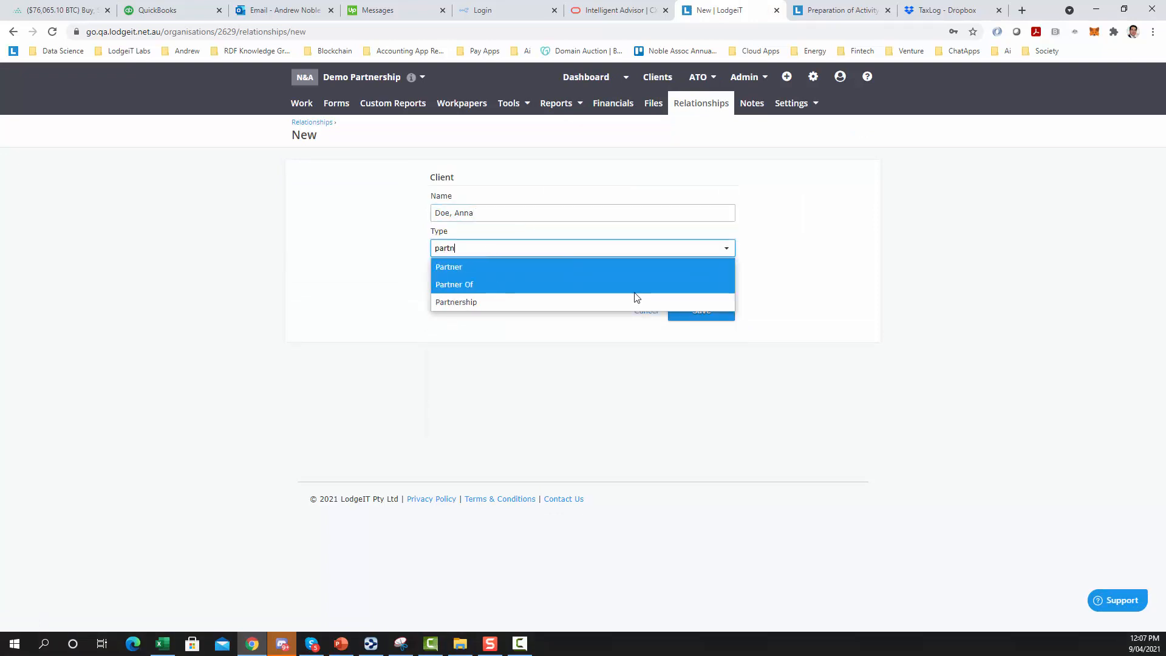
pyautogui.click(466, 269)
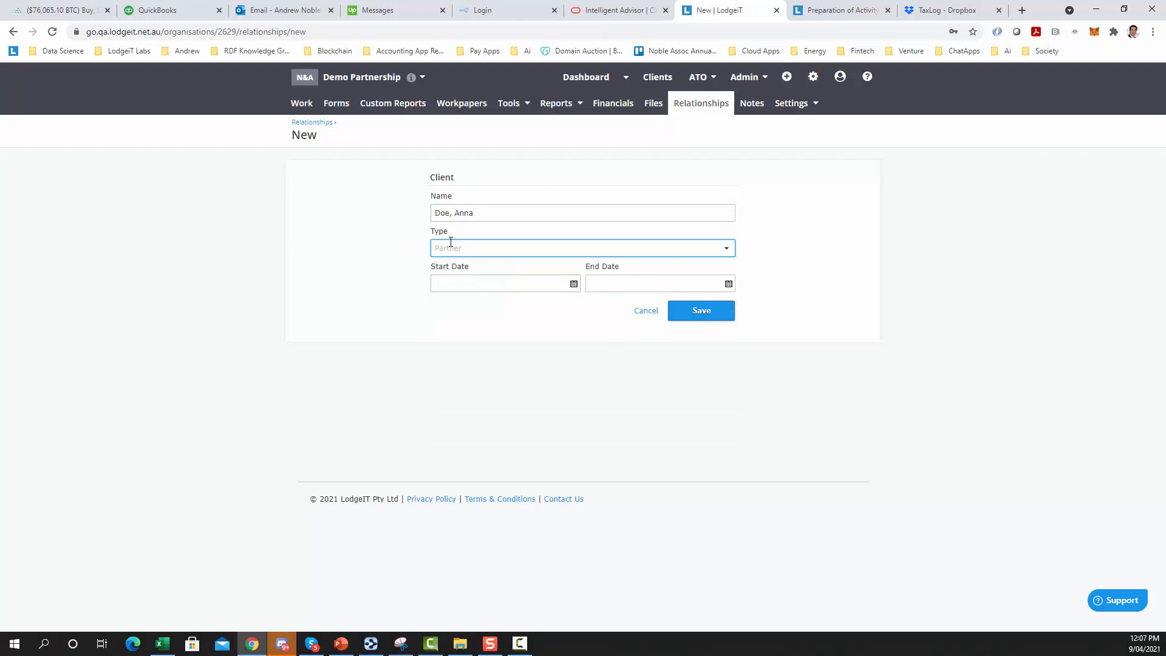
pyautogui.click(677, 311)
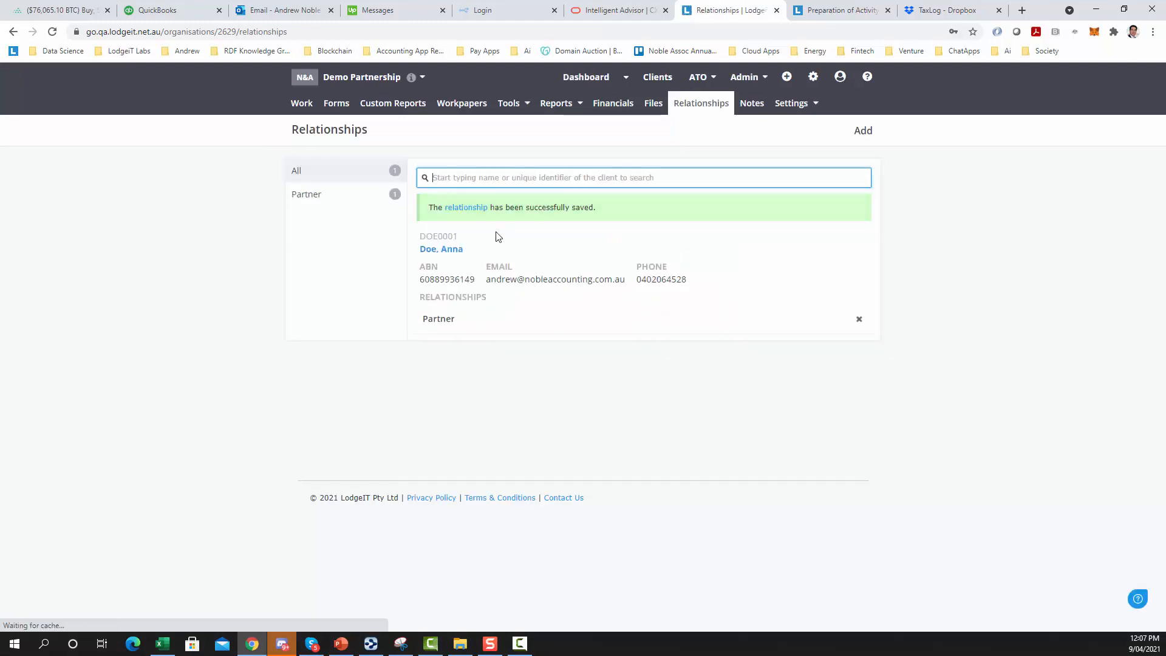
# Step: Check the partner's client record for its Partner Of relationship, and return to Demo Partnership from there
pyautogui.click(444, 250)
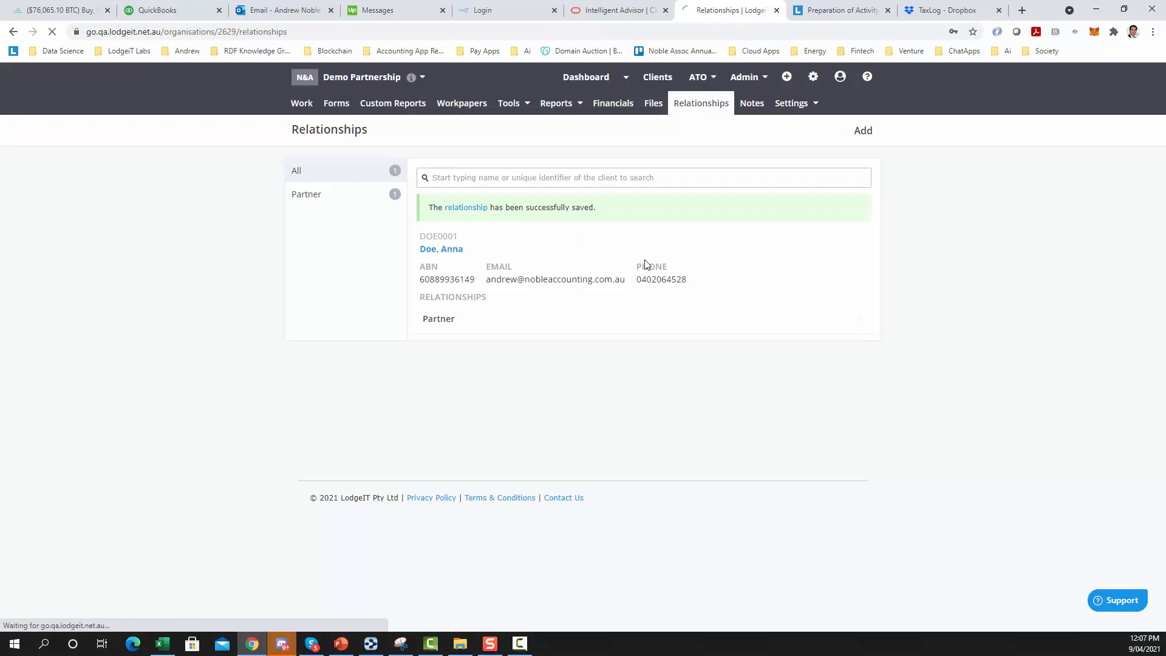
pyautogui.click(679, 105)
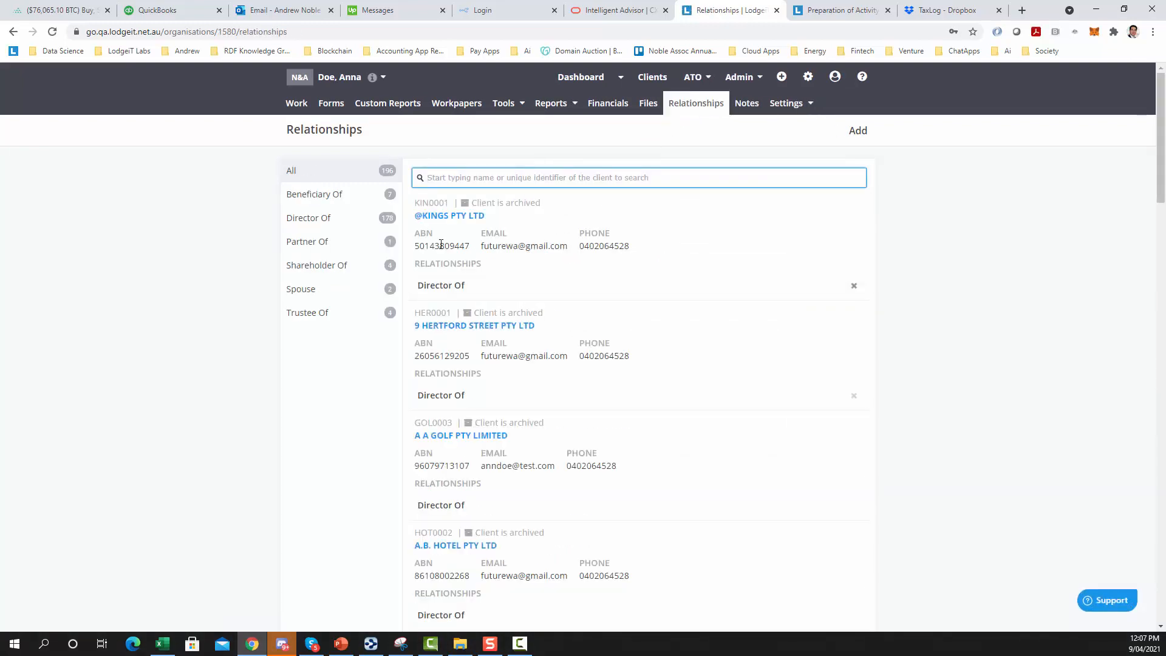
pyautogui.click(308, 241)
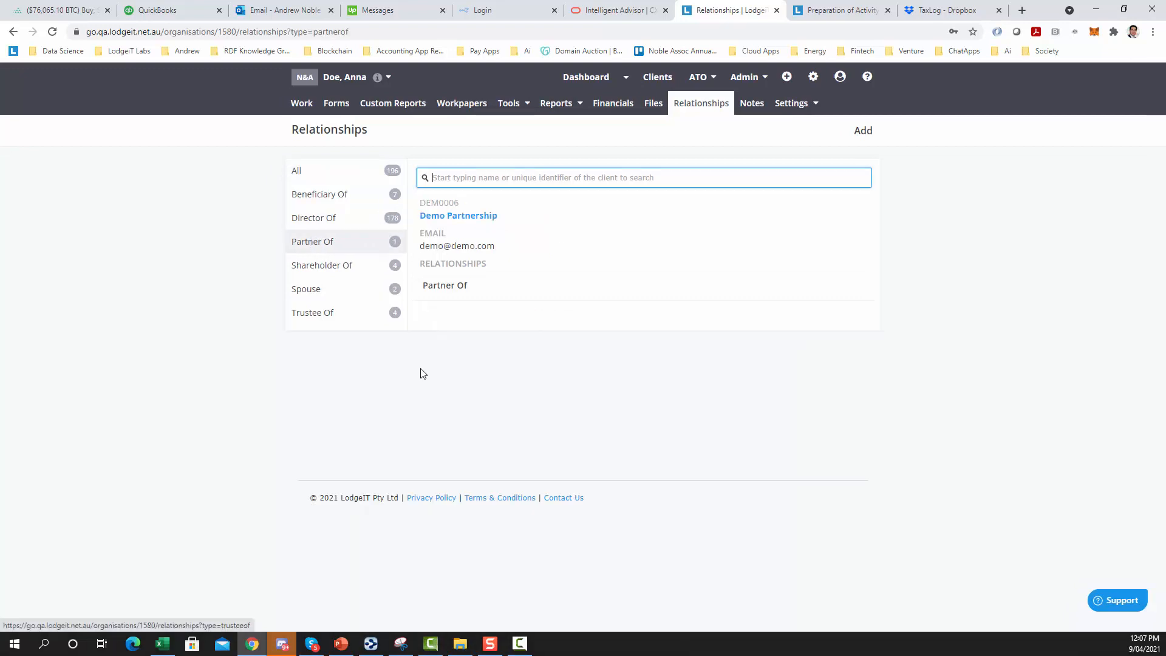
pyautogui.click(476, 225)
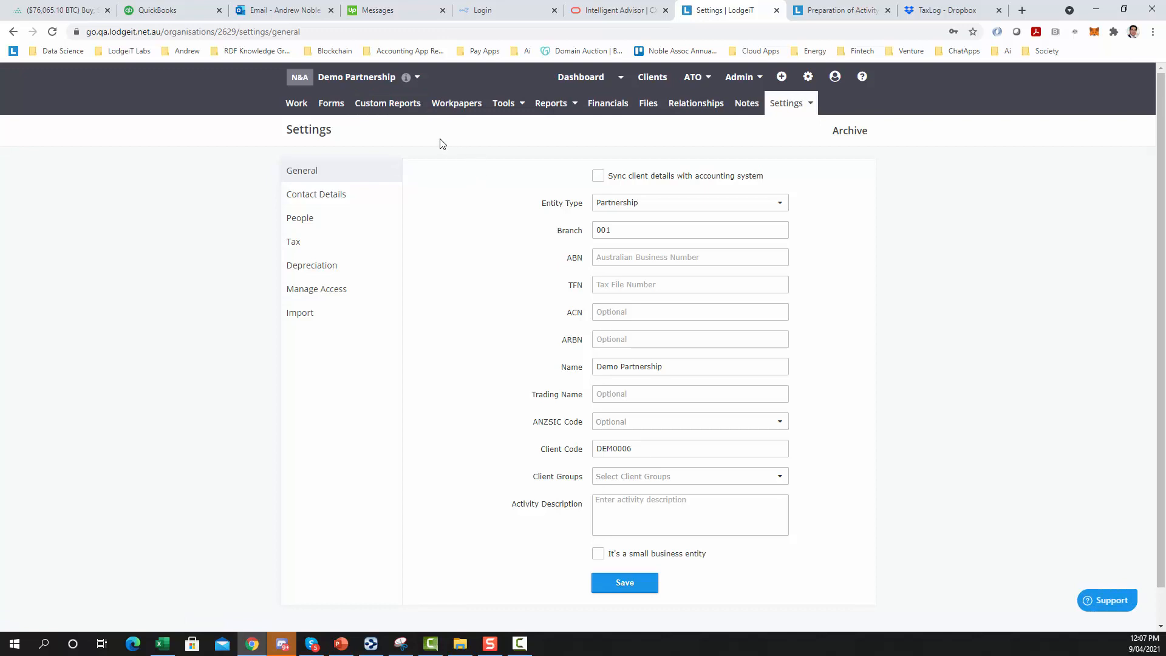
# Step: Create a custom report for Demo Partnership from the Partnership - SPFR (trading) template for financial year 2019/2020
pyautogui.click(400, 112)
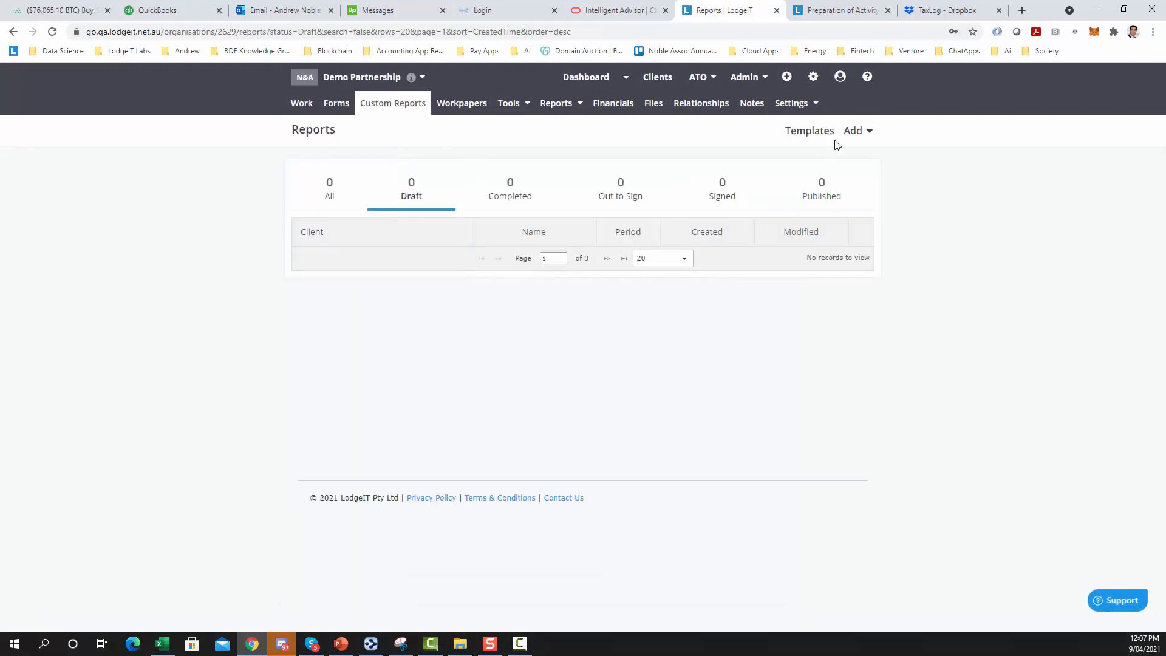
pyautogui.click(853, 132)
pyautogui.click(807, 193)
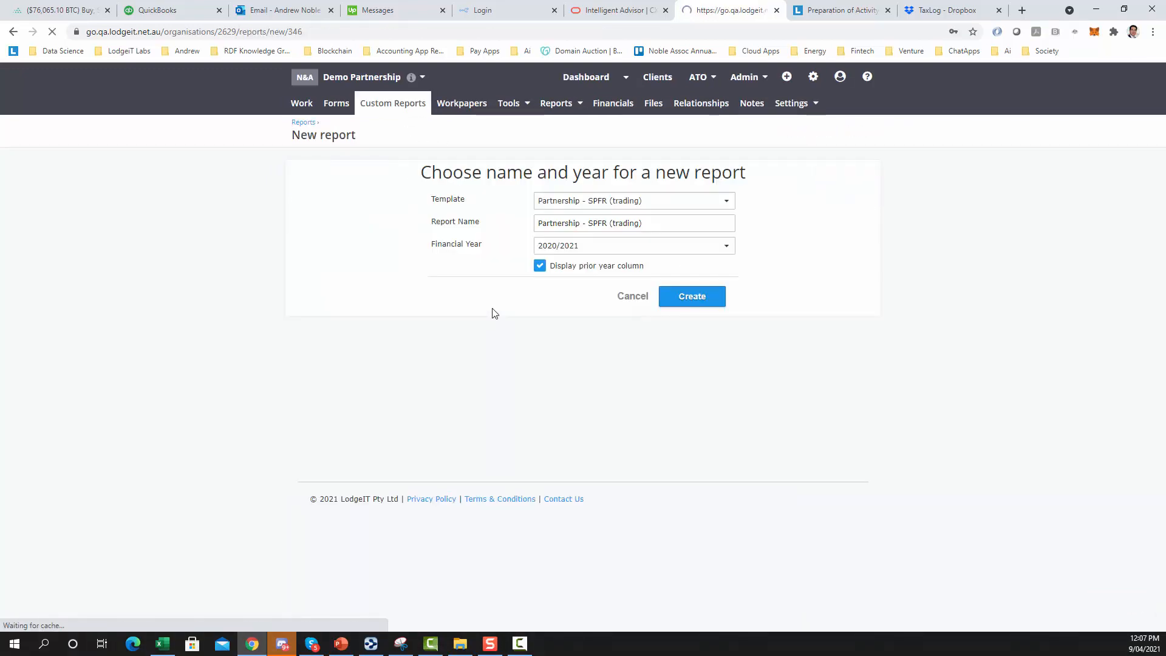
pyautogui.click(575, 246)
pyautogui.click(614, 302)
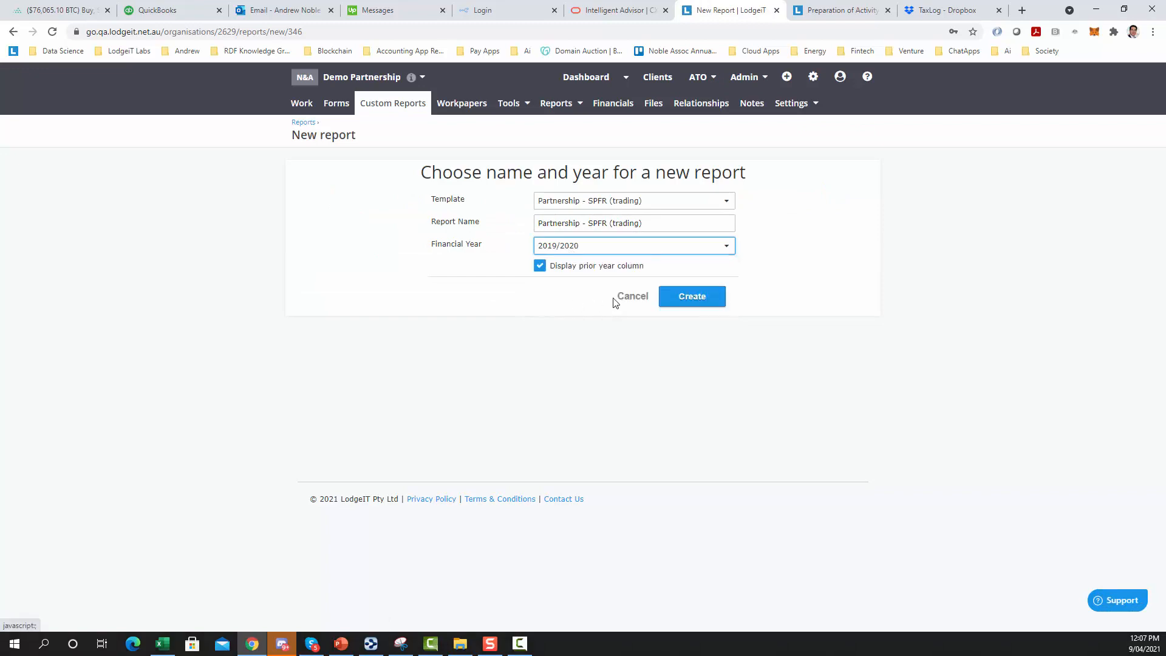
pyautogui.click(690, 296)
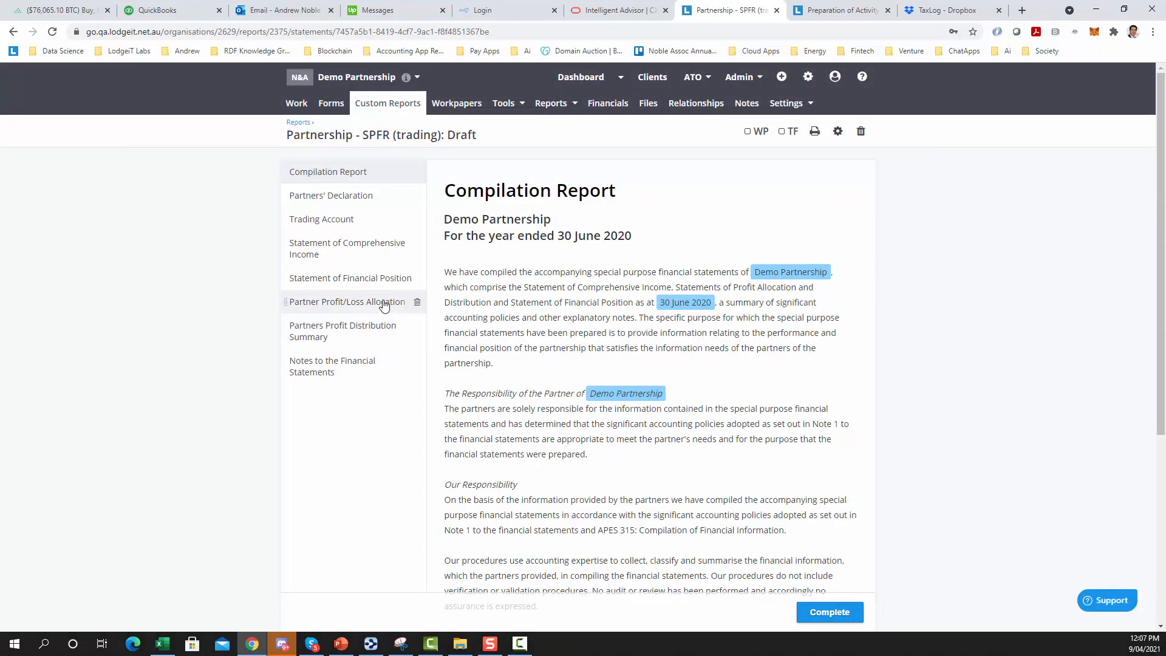
# Step: In the Partners Profit Distribution Summary, assign the partner's equity account as the closing balance
pyautogui.click(386, 302)
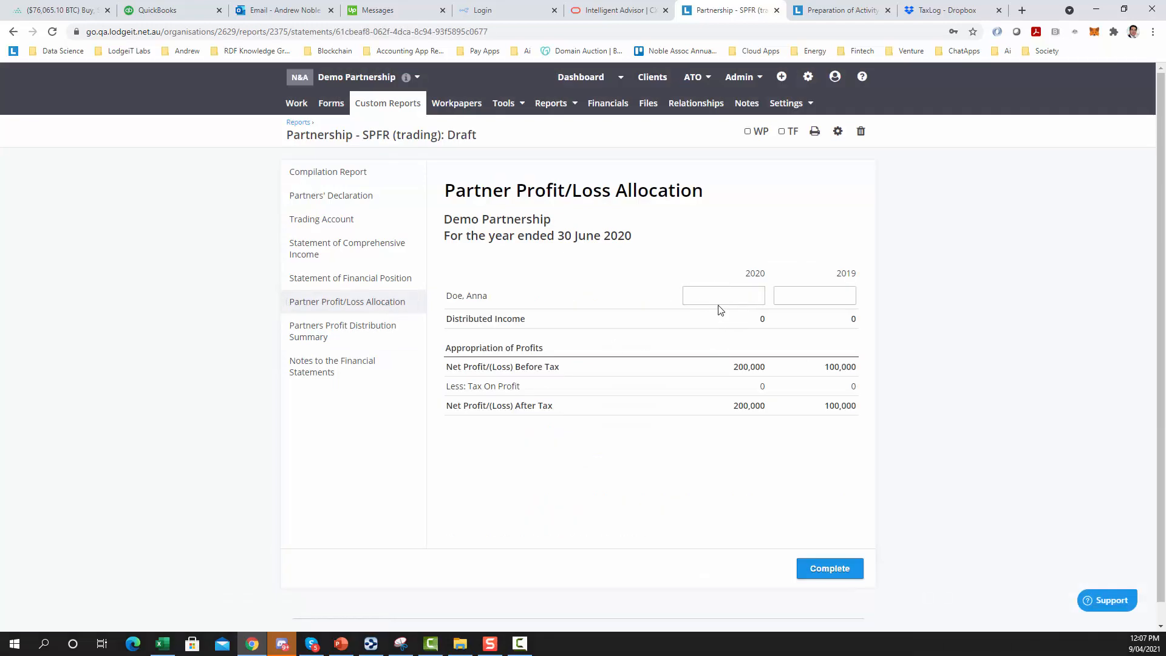
pyautogui.click(417, 330)
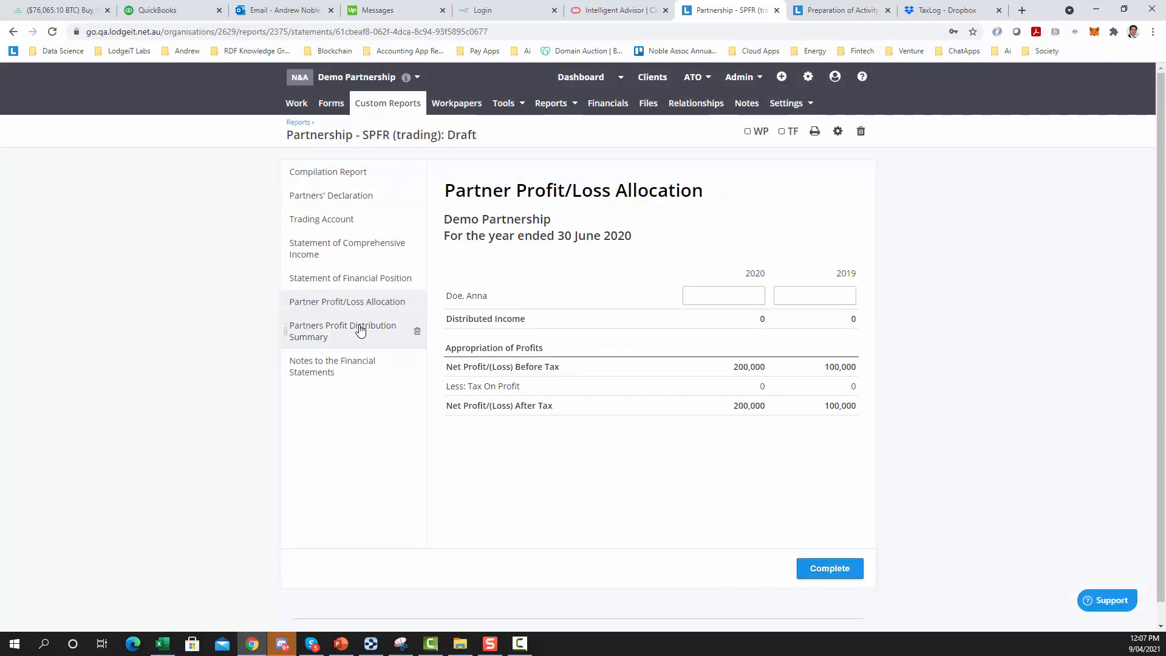
pyautogui.click(459, 429)
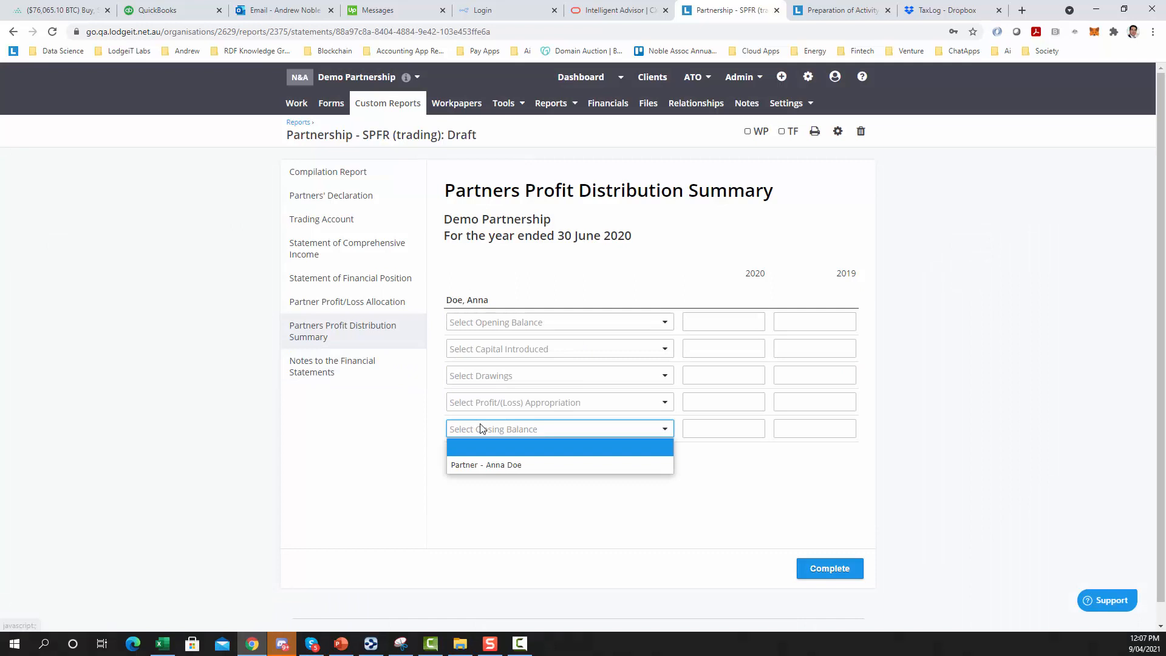
pyautogui.click(487, 466)
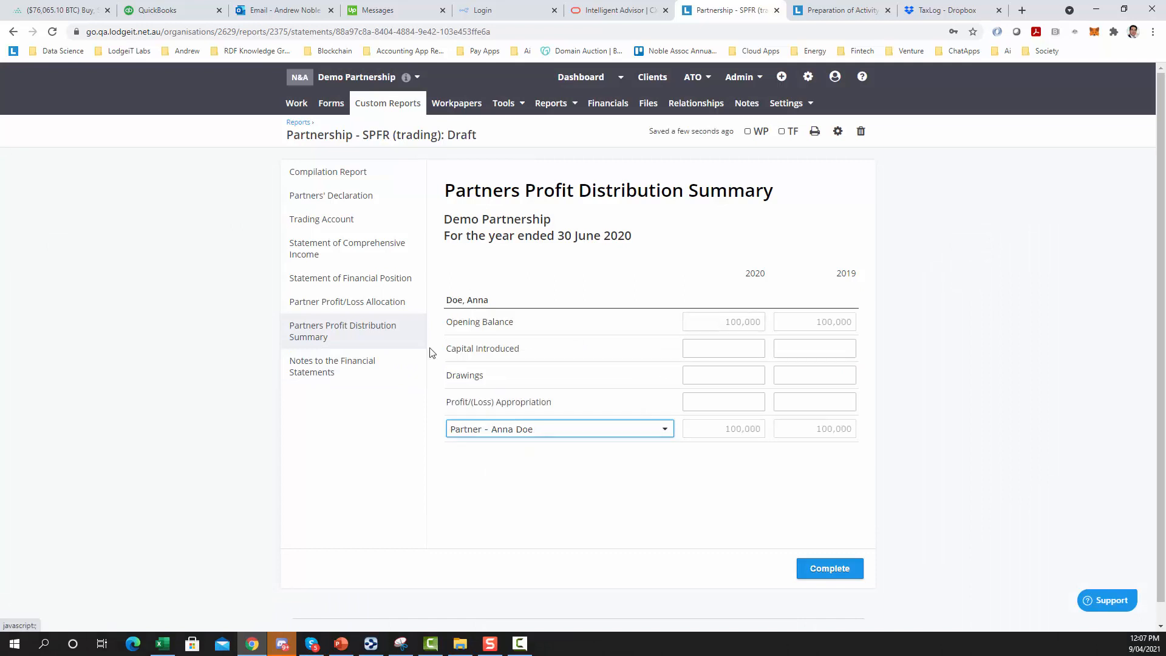
# Step: In the Partner Profit/Loss Allocation, allocate the partner 100,000 for 2019 and 200,000 for 2020
pyautogui.click(350, 308)
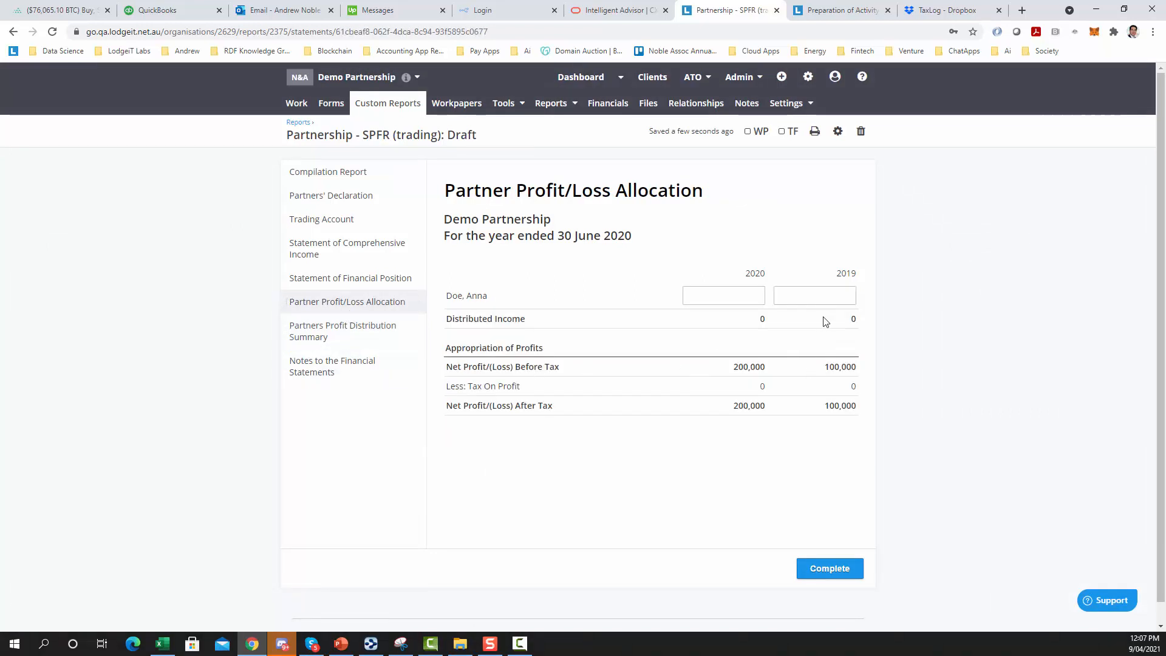
pyautogui.click(822, 290)
pyautogui.write('100,0')
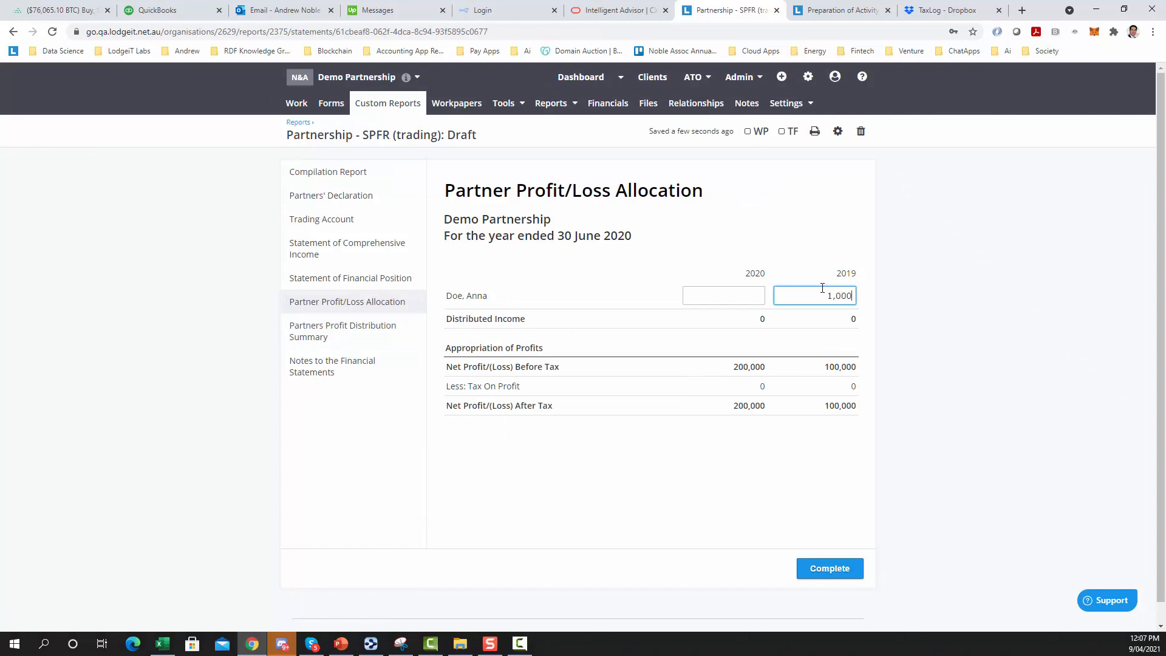
pyautogui.write('00')
pyautogui.click(734, 292)
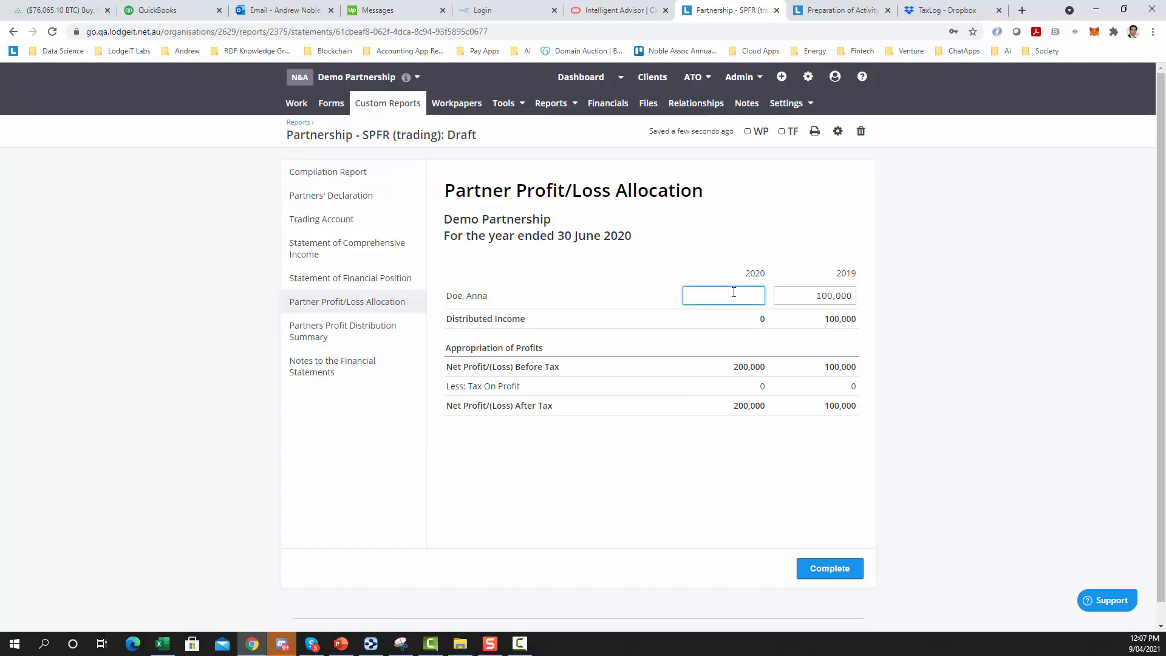
pyautogui.write('200,000')
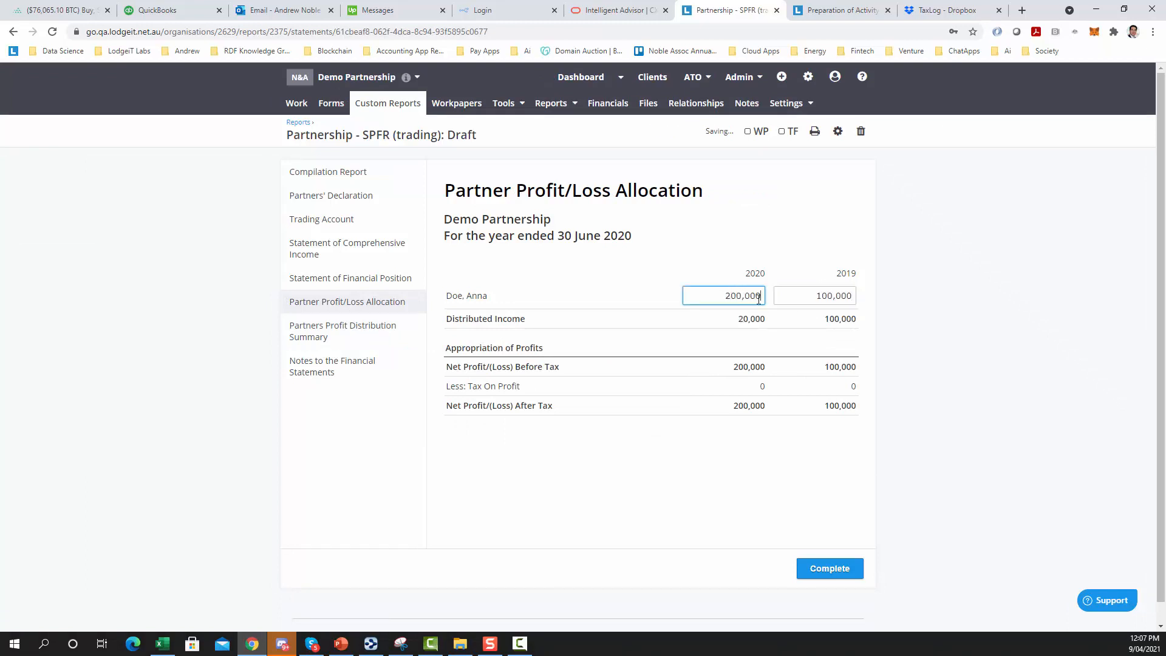
pyautogui.click(910, 300)
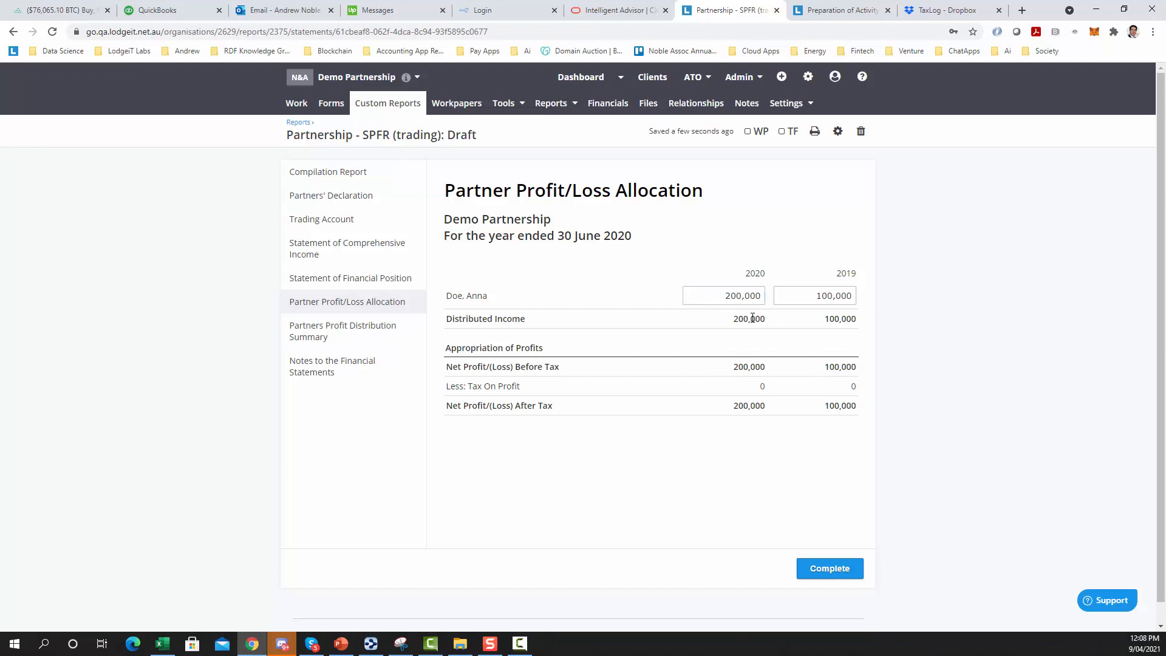
pyautogui.click(798, 292)
# Step: Check the drawings in the Excel workbook and enter -50,000 for 2019 and -200,000 for 2020 in the Partners Profit Distribution Summary
pyautogui.click(371, 333)
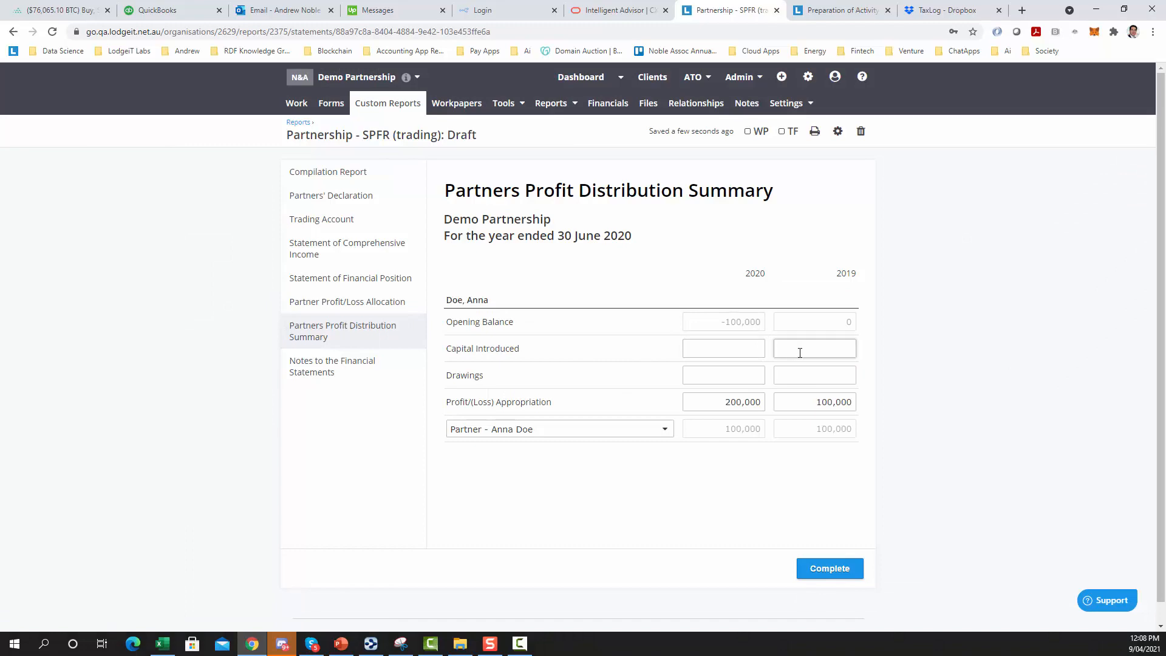
pyautogui.click(163, 645)
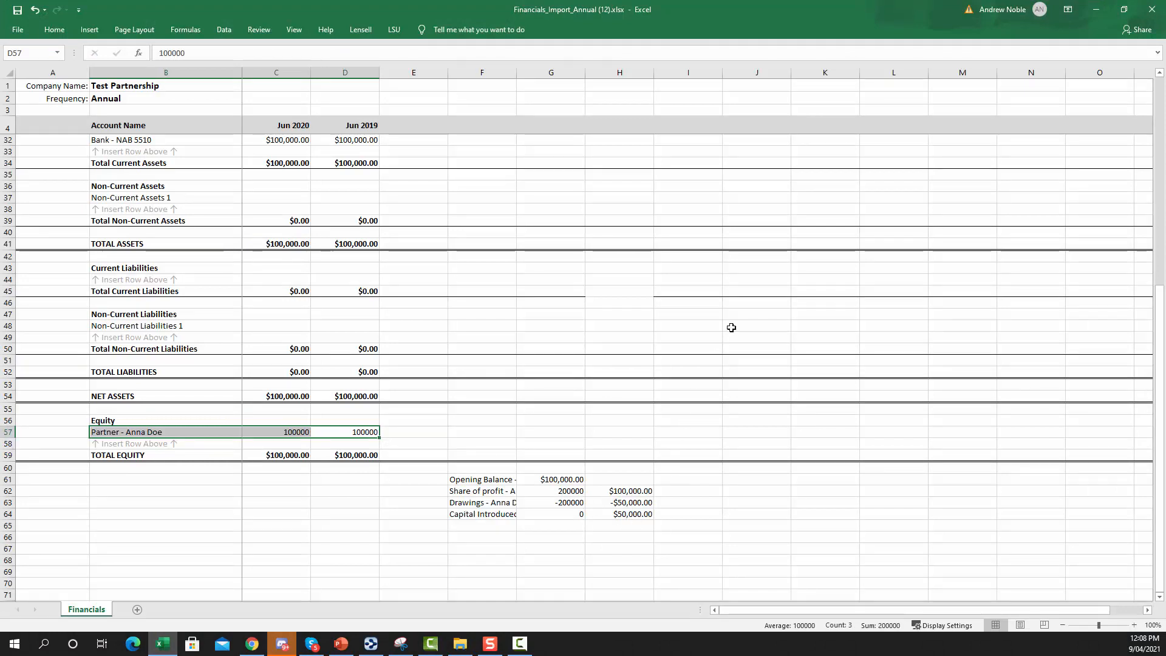
pyautogui.click(1096, 9)
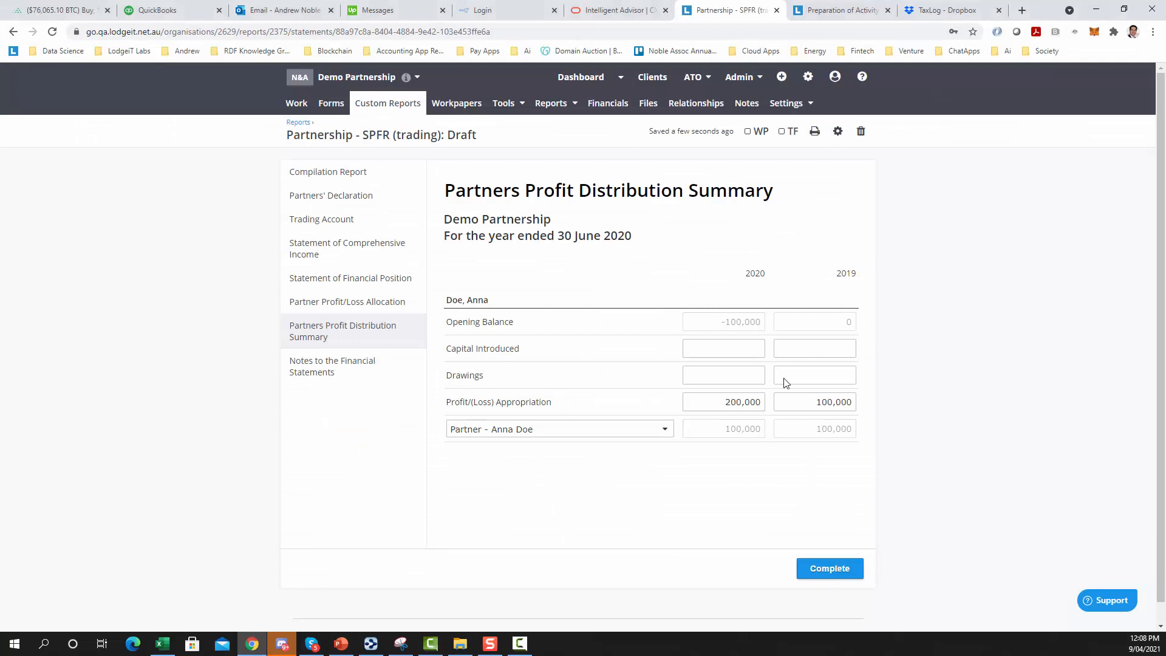
pyautogui.click(805, 373)
pyautogui.write('-50,000')
pyautogui.click(749, 373)
pyautogui.write('-20,000')
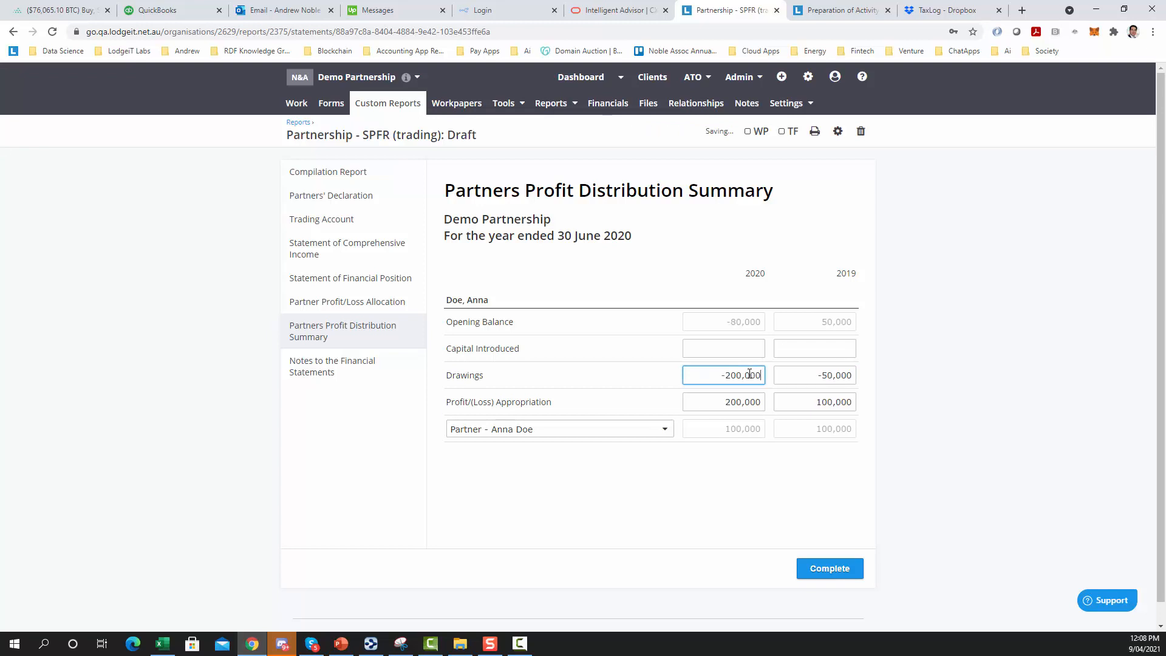
# Step: Enter 0 as the partner's 2019 capital introduced in the Partners Profit Distribution Summary
pyautogui.click(805, 346)
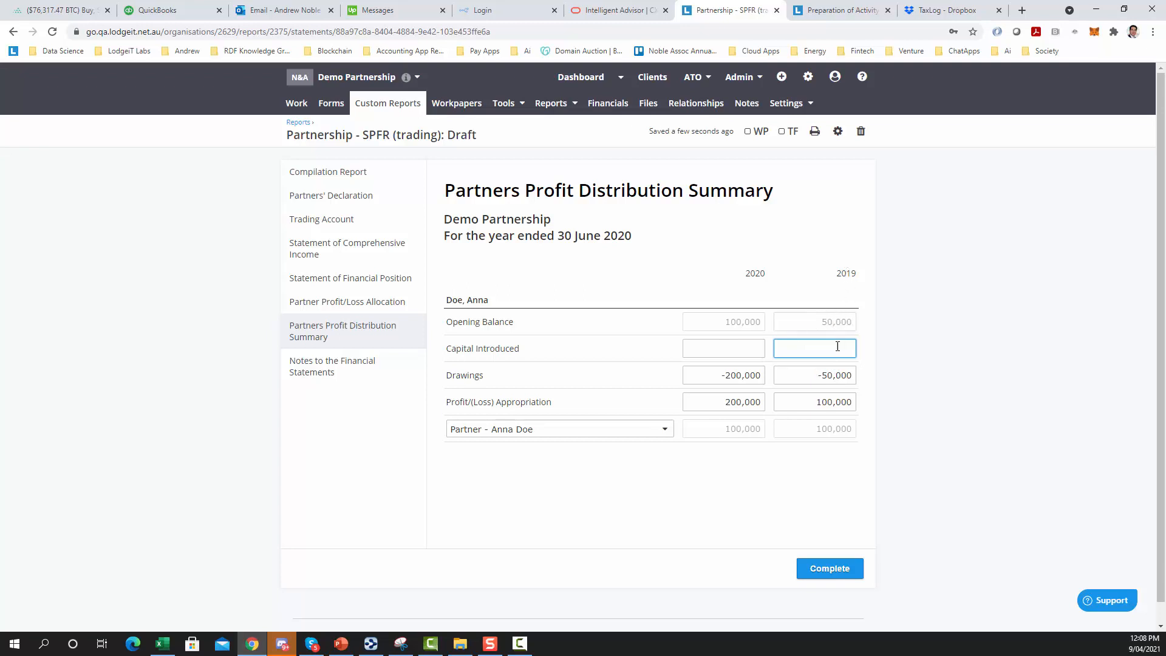
pyautogui.write('0')
pyautogui.click(878, 352)
# Step: Review the report's Partner Profit/Loss Allocation and open its Statement of Financial Position
pyautogui.click(350, 312)
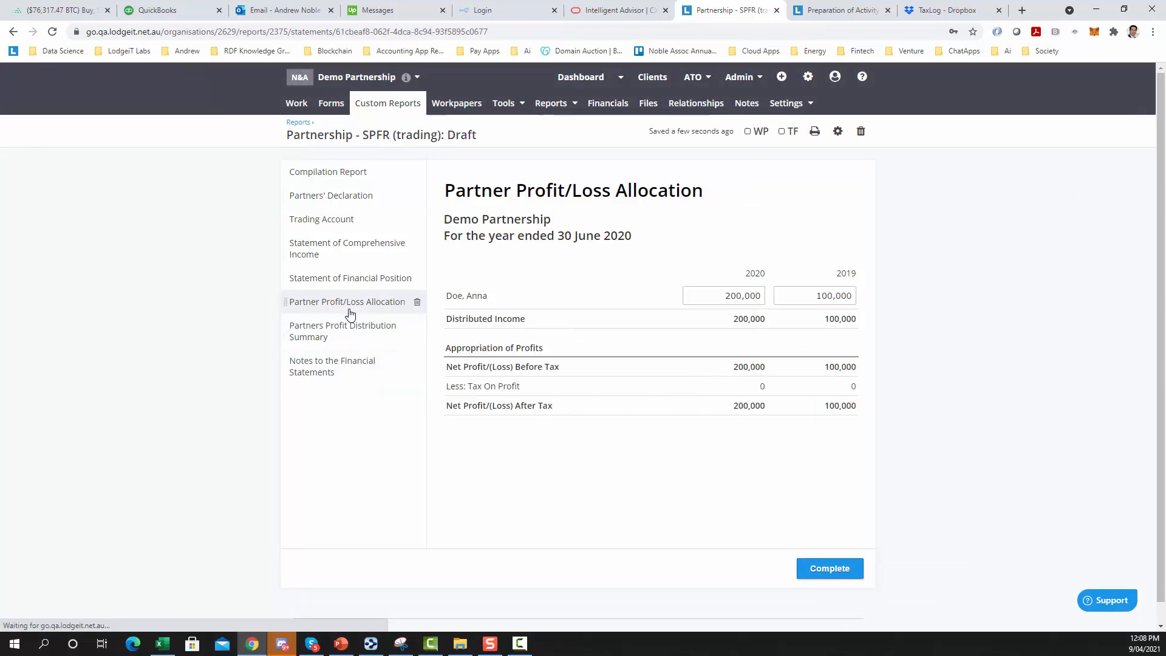
pyautogui.click(355, 279)
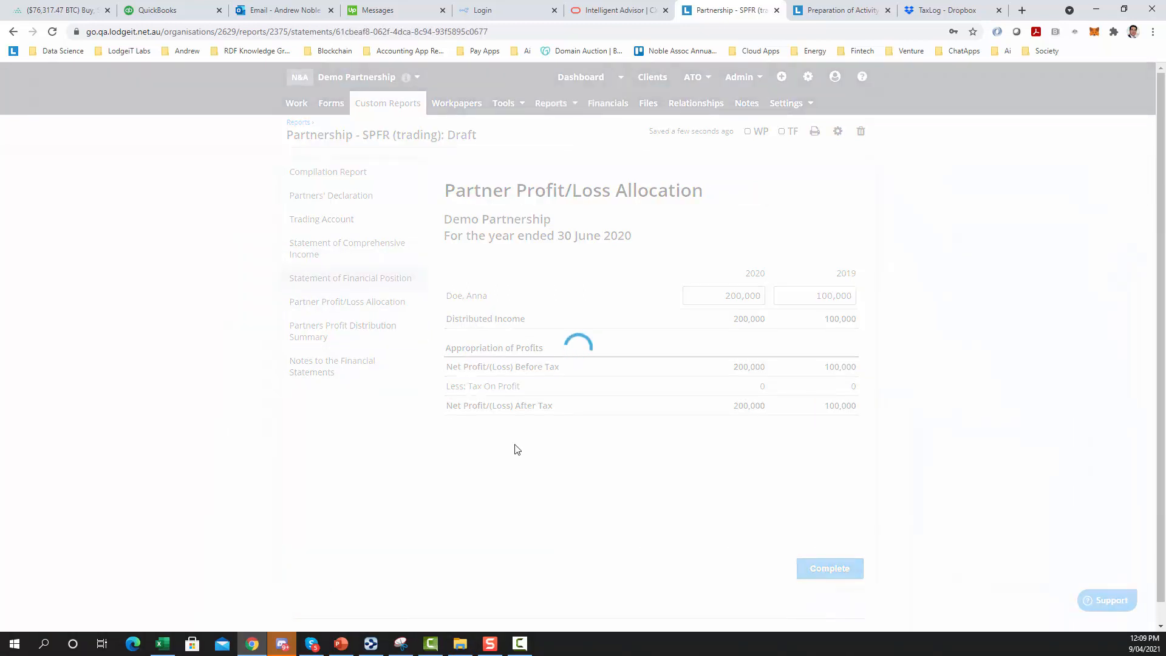